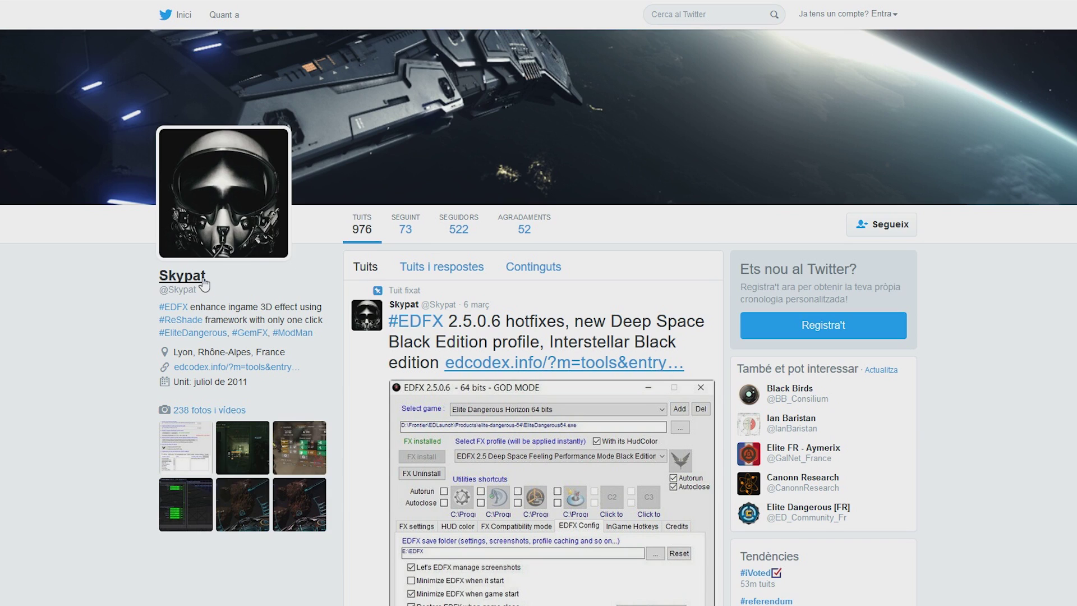
Open the EDFX tool page linked in the pinned tweet and follow its EDFX 2.5.0.6 download link
click(204, 283)
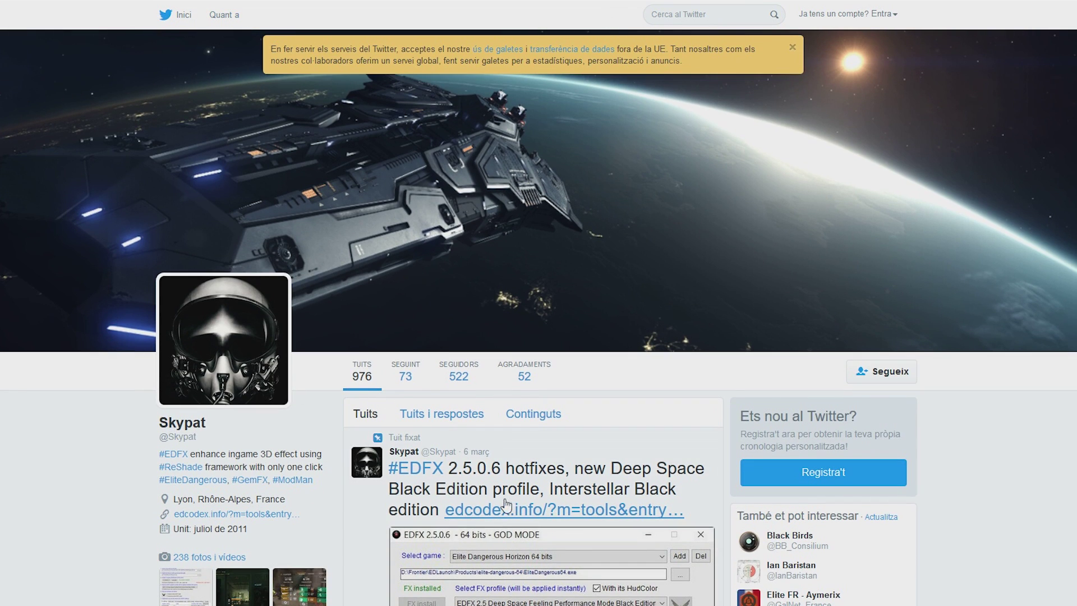
click(549, 514)
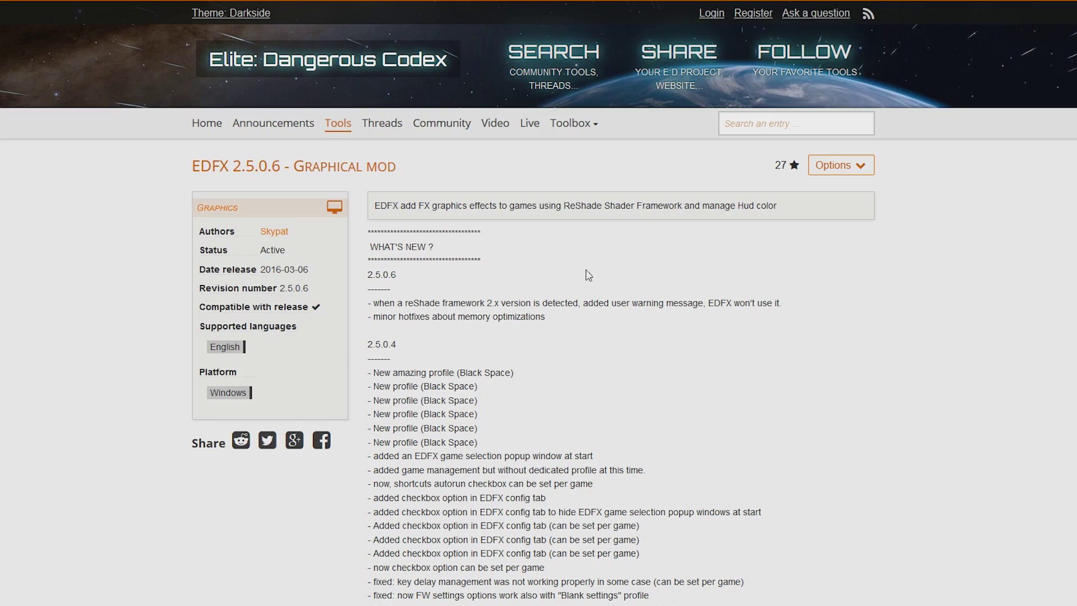
scroll(679, 277, down, 3)
scroll(713, 228, down, 15)
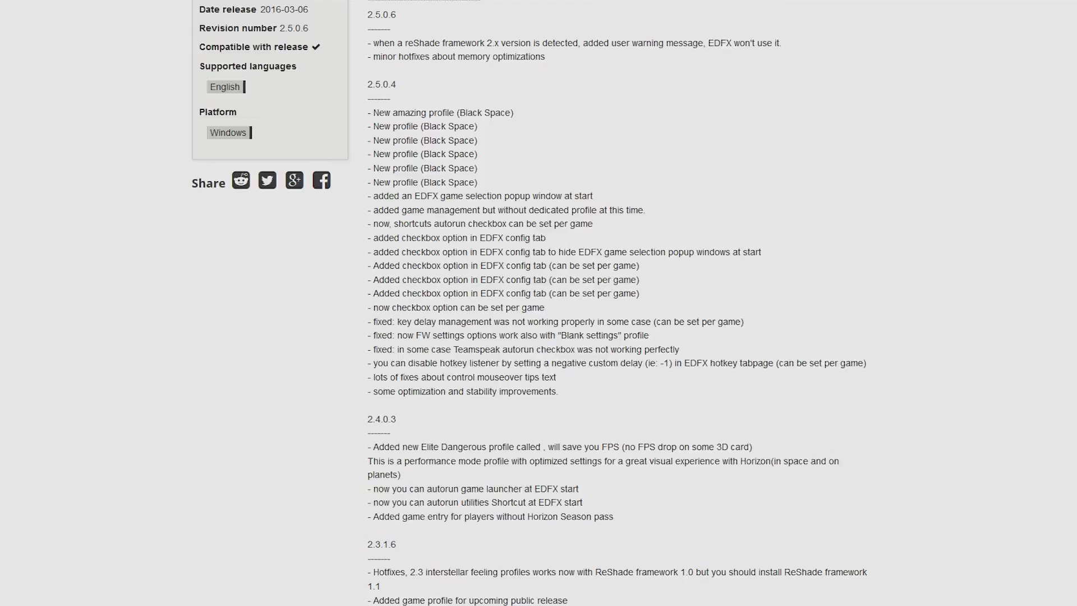
scroll(621, 303, down, 20)
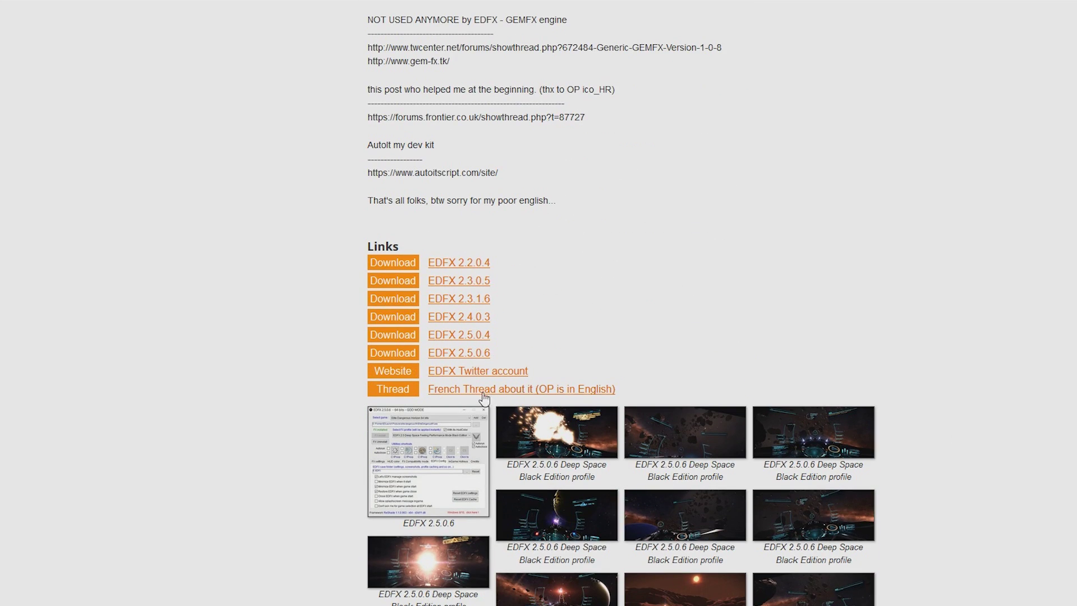
click(478, 358)
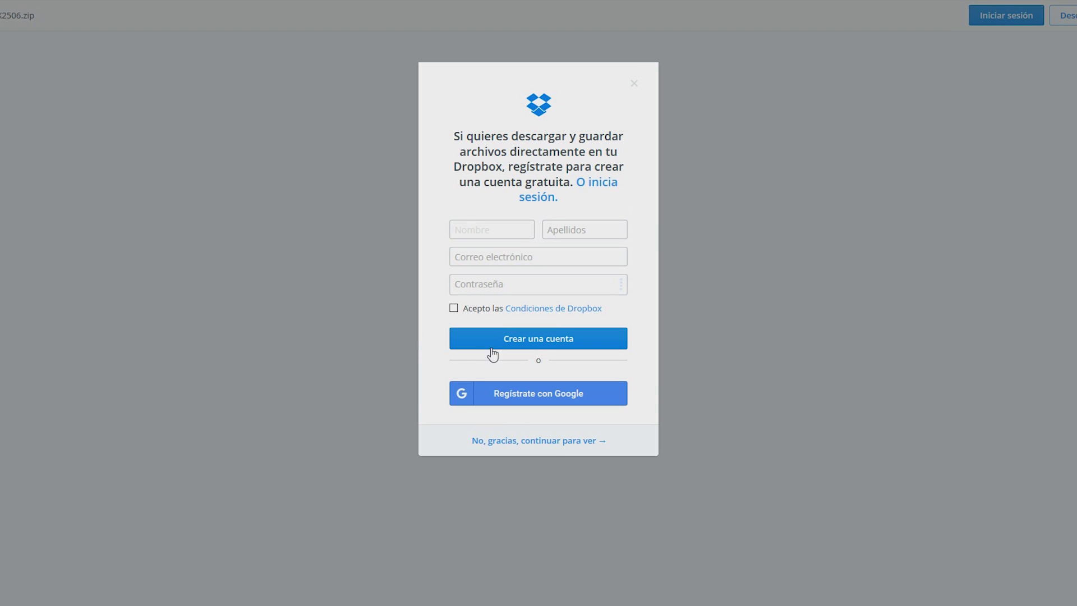
Download EDFX2506.zip from Dropbox without creating an account and save it to the proposed folder
click(629, 84)
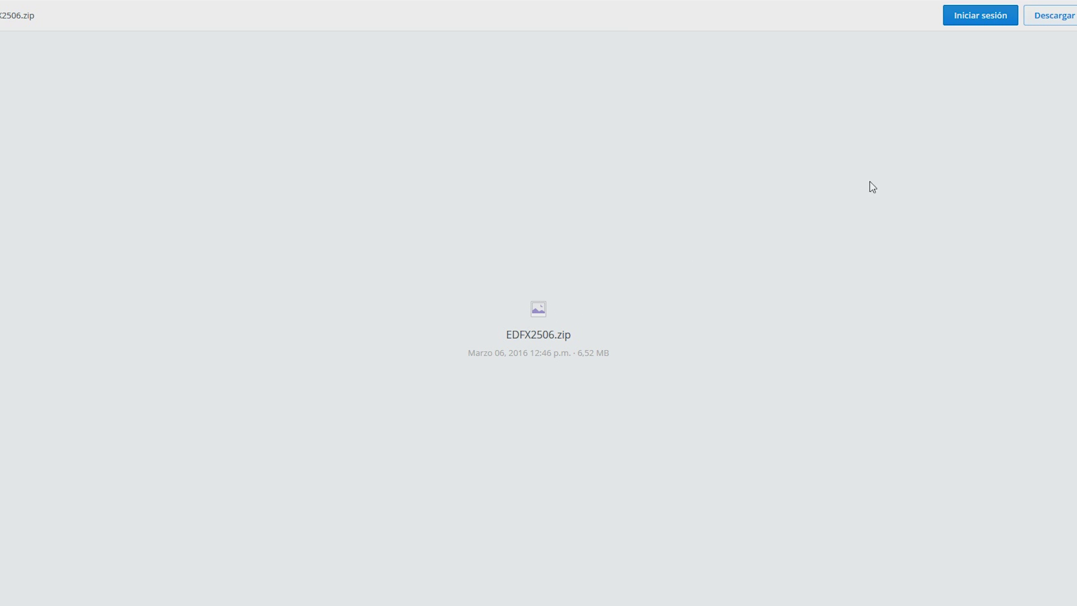
click(1047, 21)
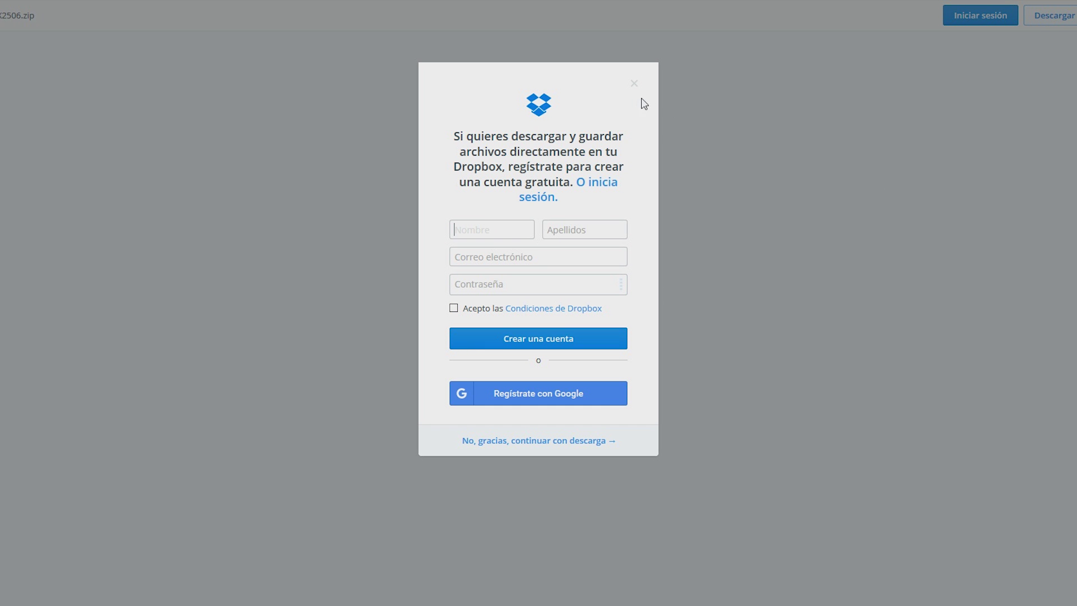
click(590, 446)
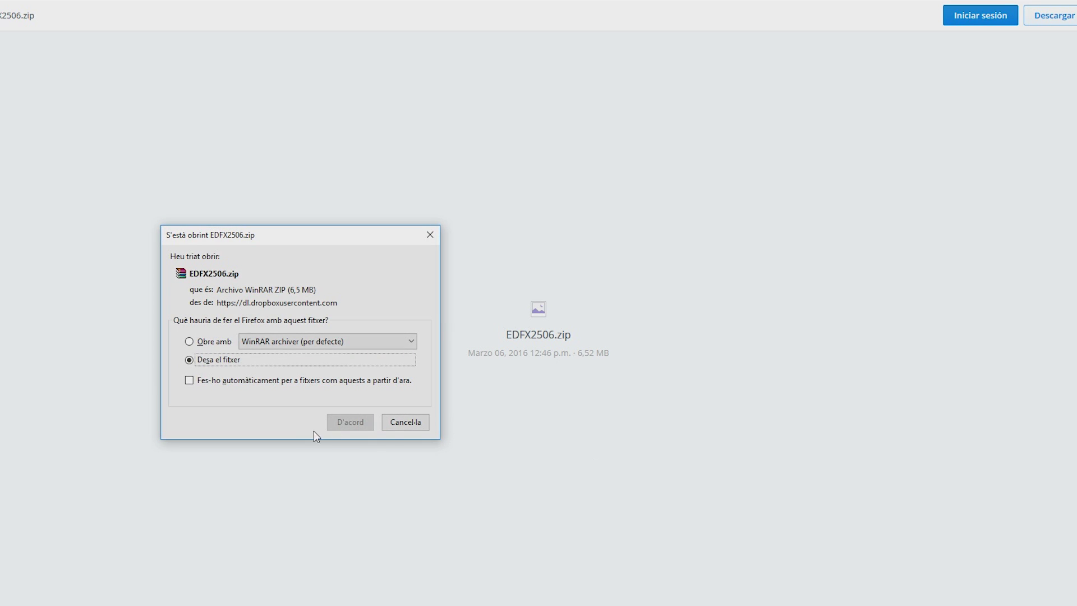
click(371, 425)
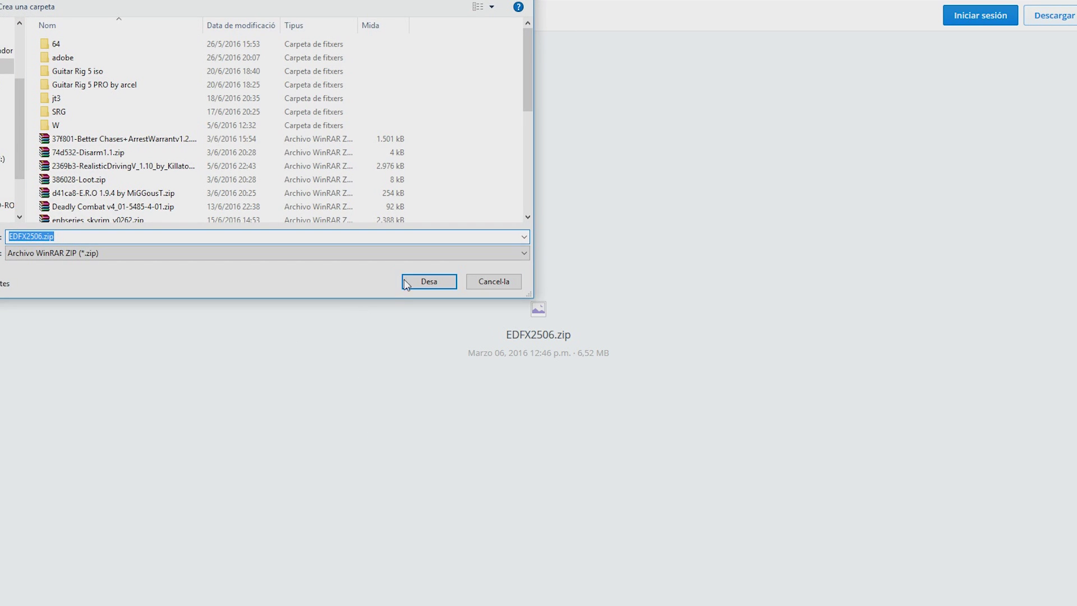
click(402, 286)
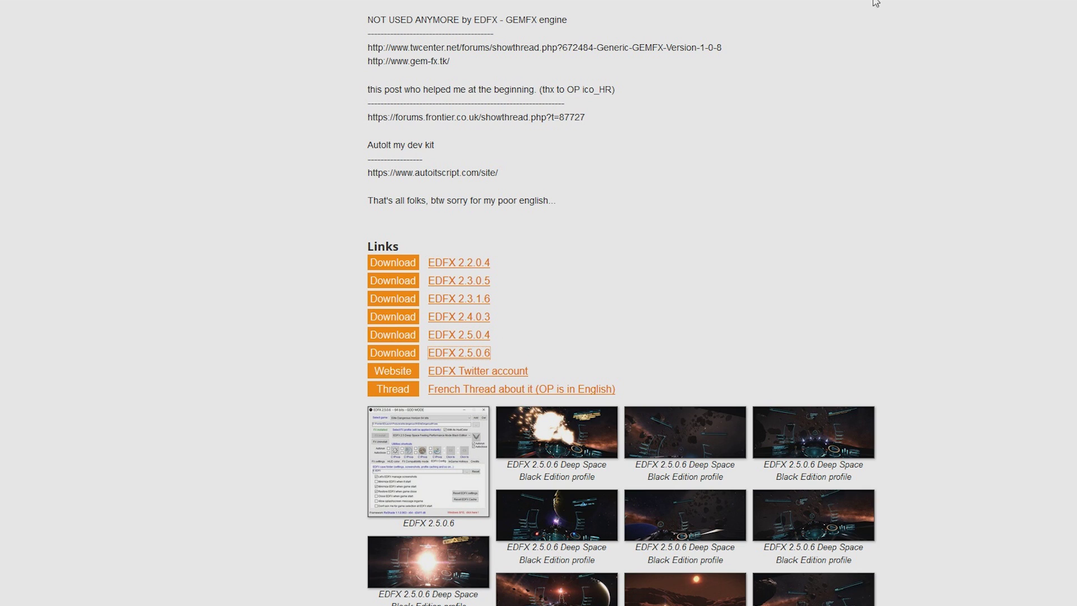
Open the downloaded EDFX2506.zip archive in WinRAR
click(875, 3)
click(864, 33)
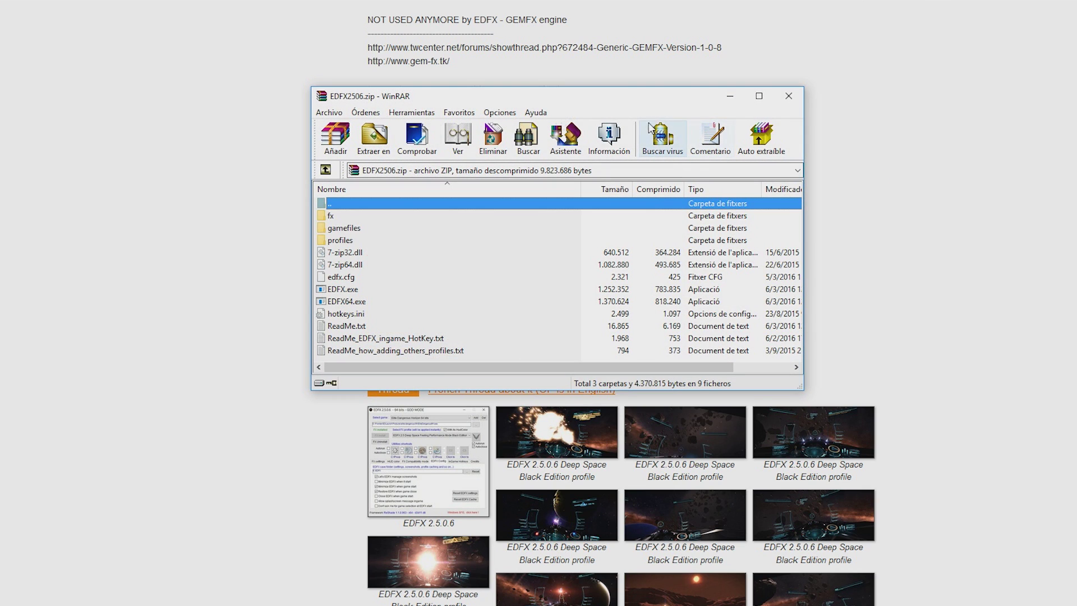
click(375, 218)
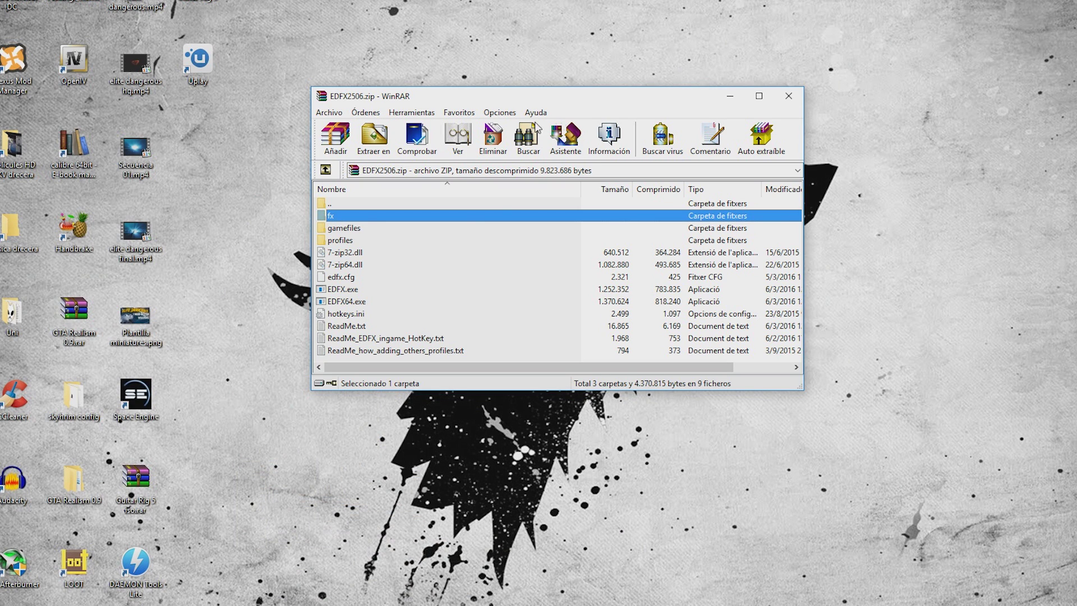
Create a new folder named EDFX on the desktop
right_click(180, 132)
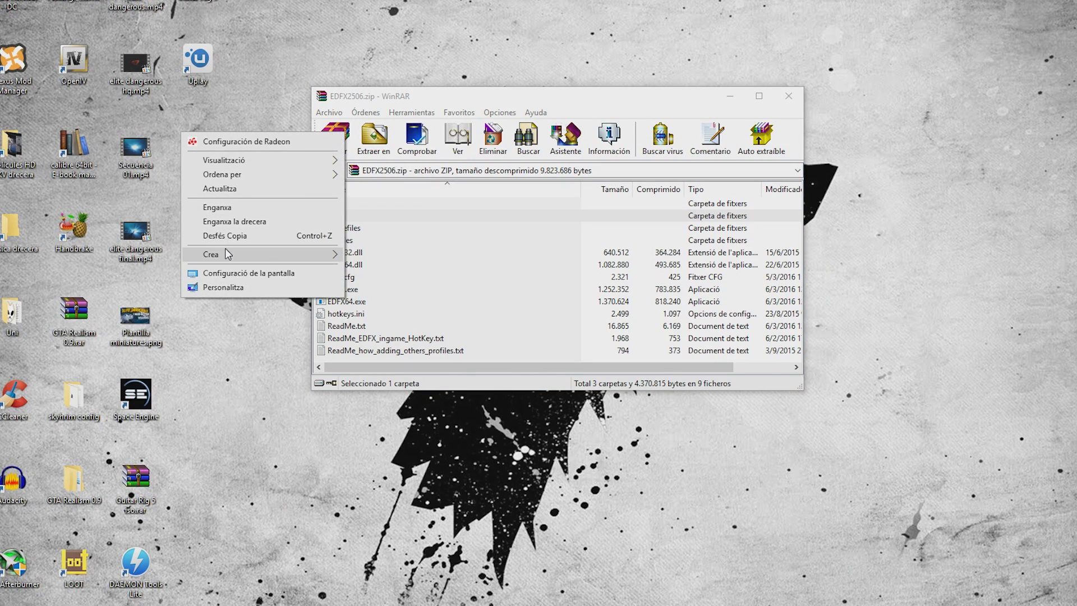
mouse_move(232, 251)
click(375, 254)
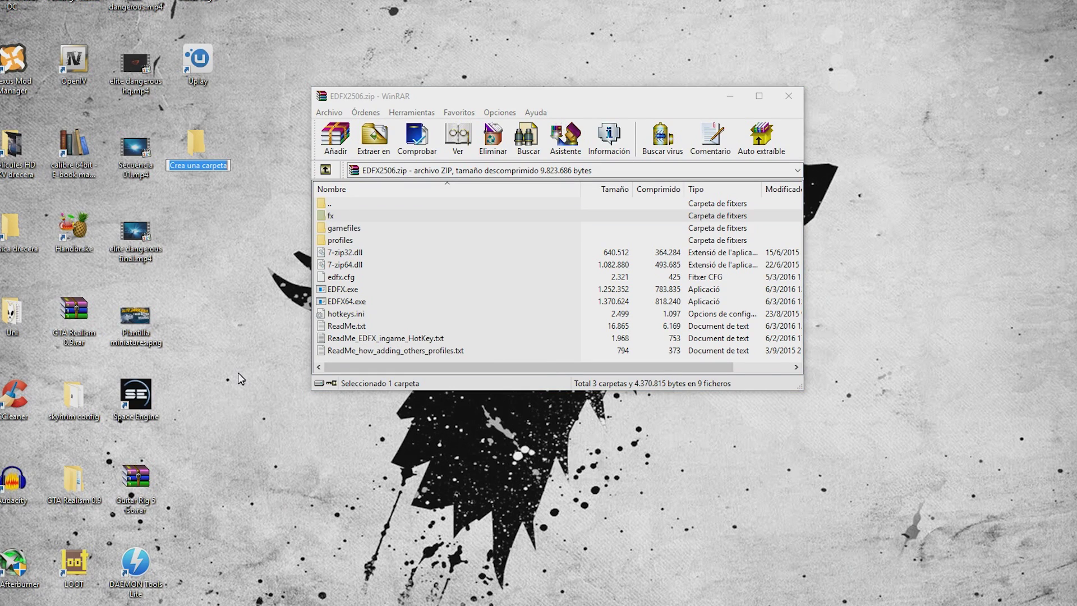
text(EDFX)
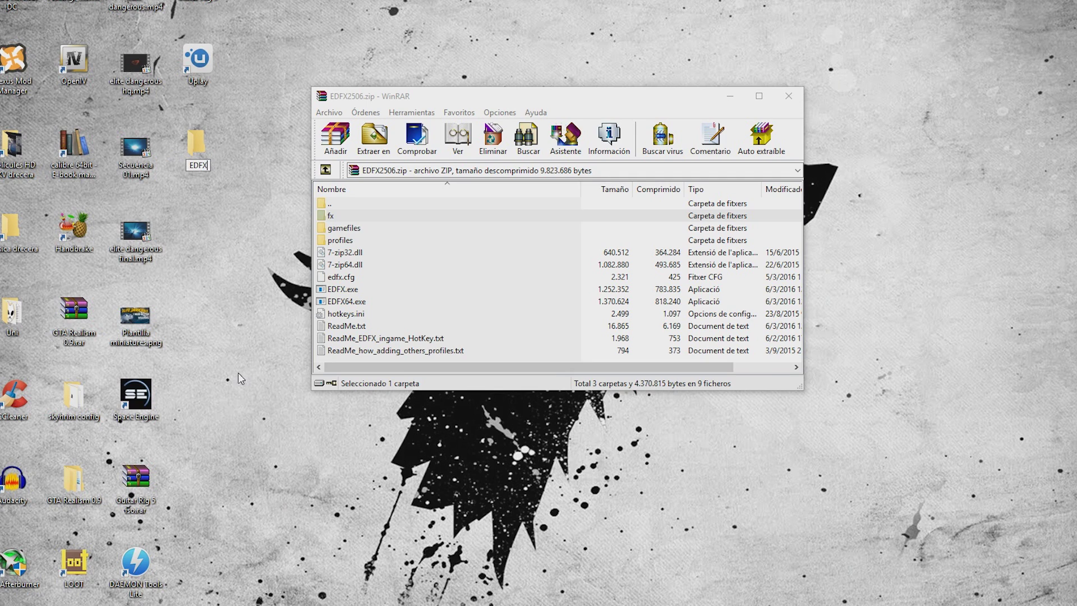
key(Return)
Extract all files and folders of the archive into the desktop's EDFX folder and close the archive
click(355, 217)
key(F2)
key(Escape)
key(ctrl+a)
drag(361, 217, 190, 136)
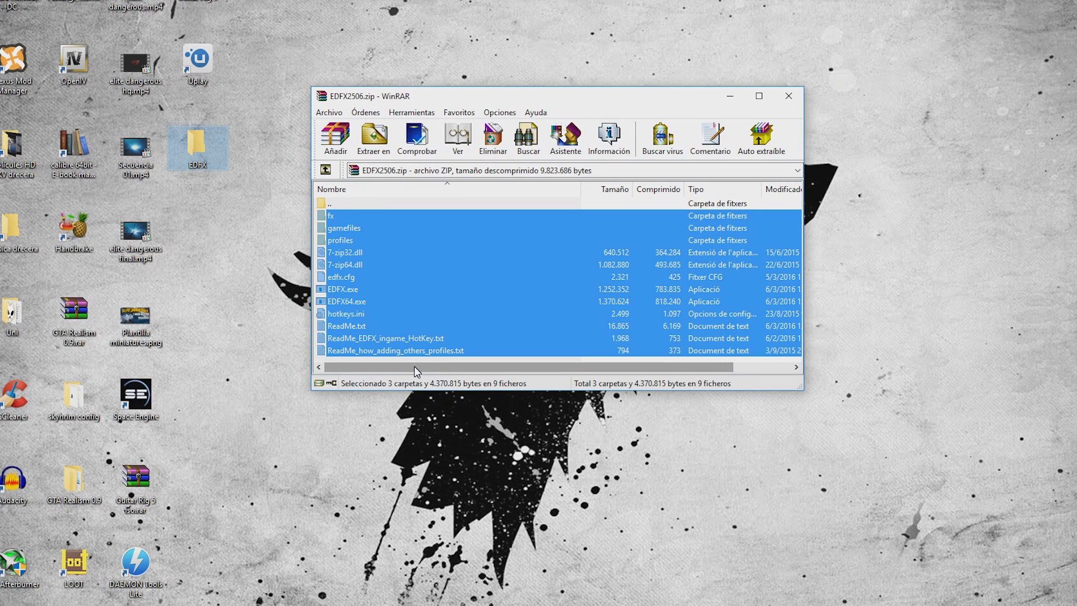
click(788, 96)
Run EDFX64.exe from the EDFX folder as administrator and acknowledge the desktop shortcut notice
double_click(212, 138)
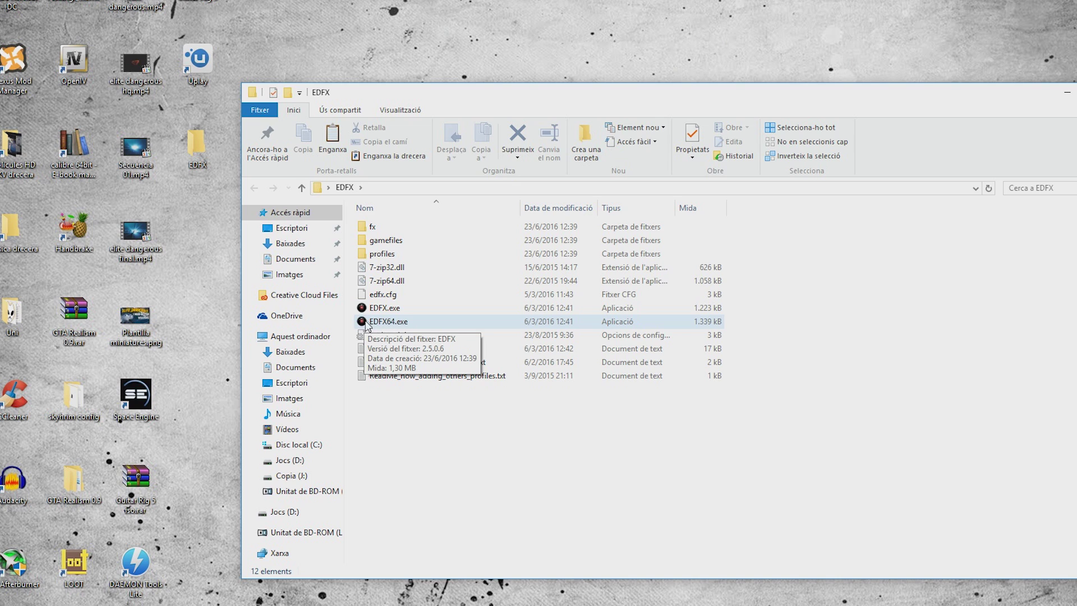
click(409, 324)
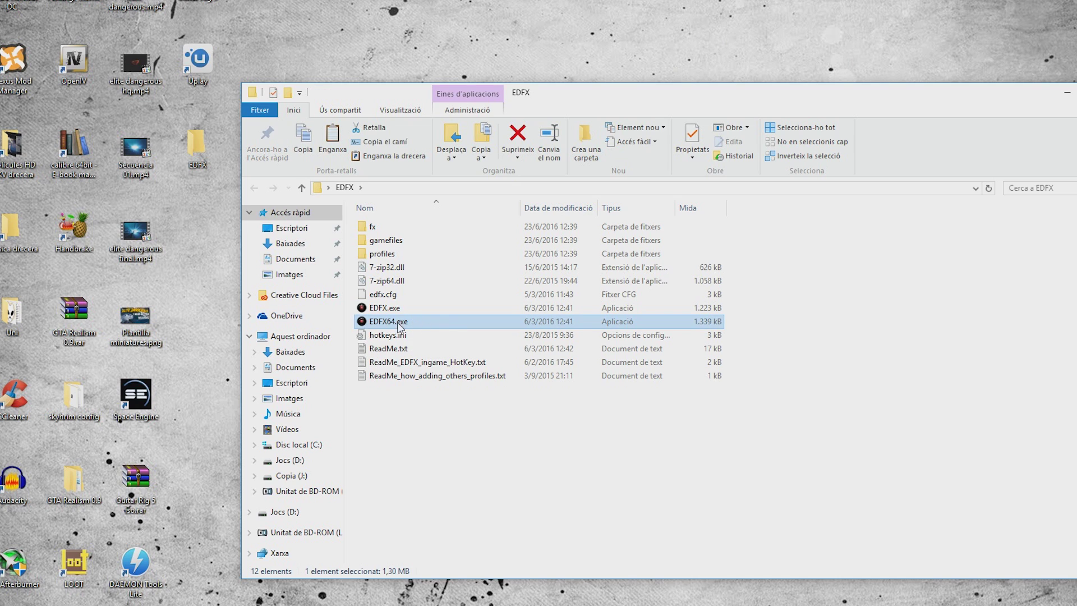
right_click(443, 329)
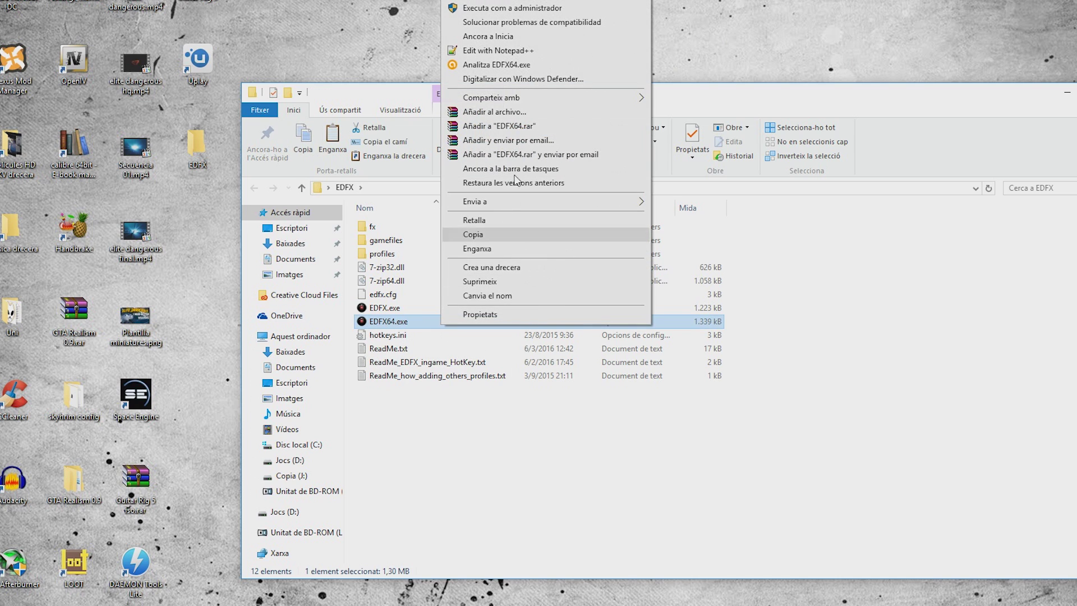
click(517, 8)
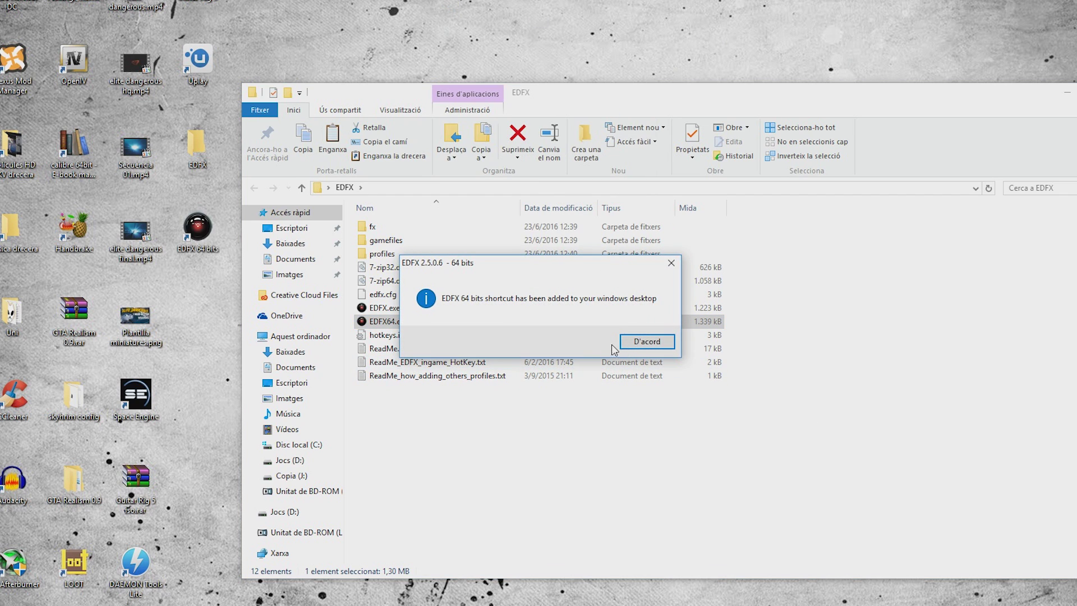
click(645, 342)
Choose Elite Dangerous 64 bits as the game for EDFX and confirm the selection
drag(540, 270, 518, 308)
click(551, 319)
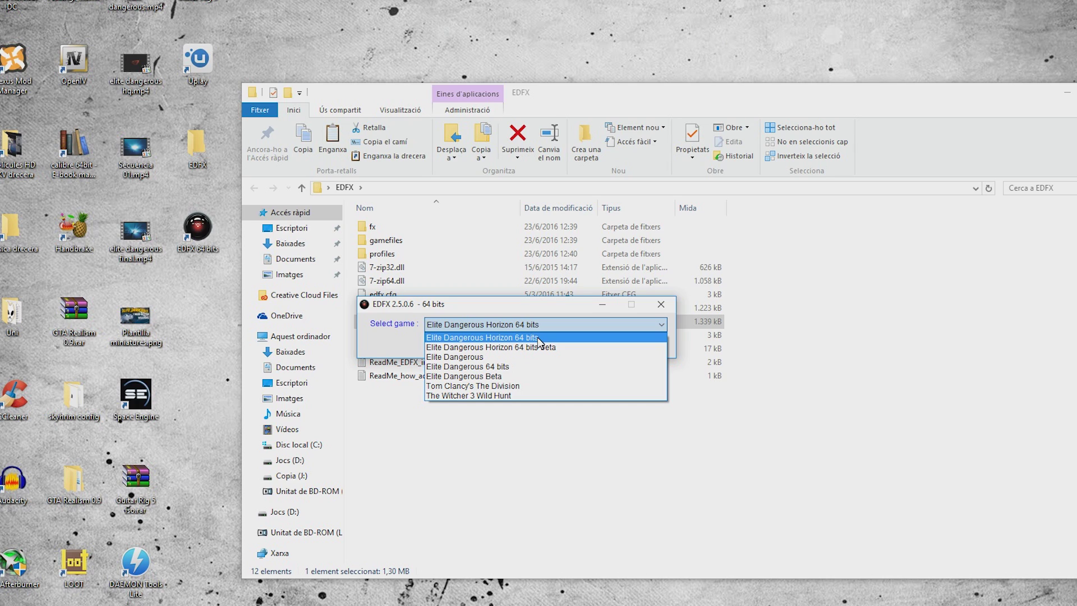
click(515, 367)
click(526, 329)
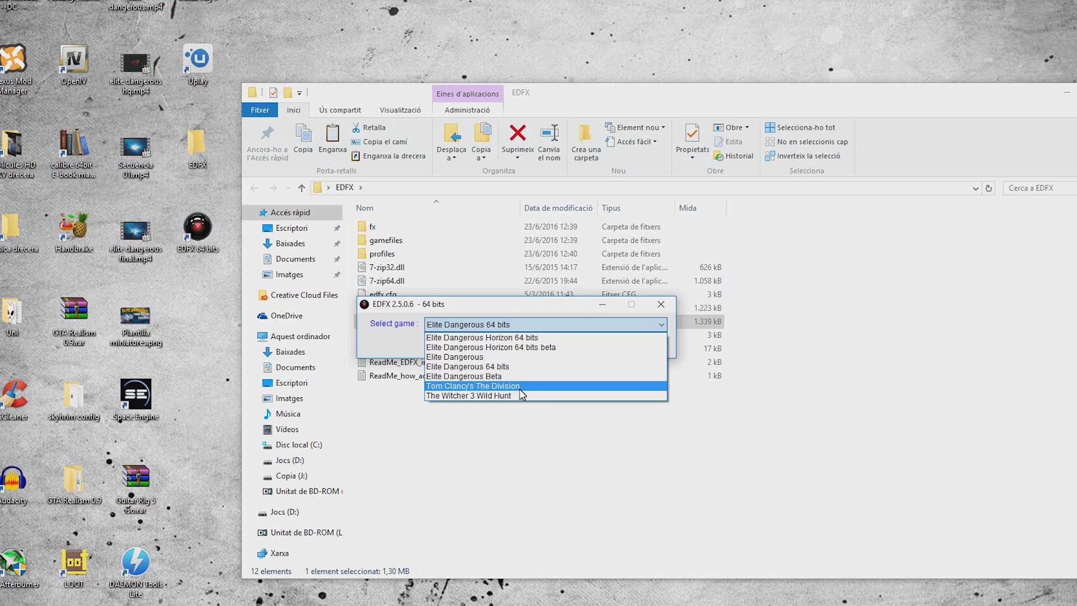
click(557, 321)
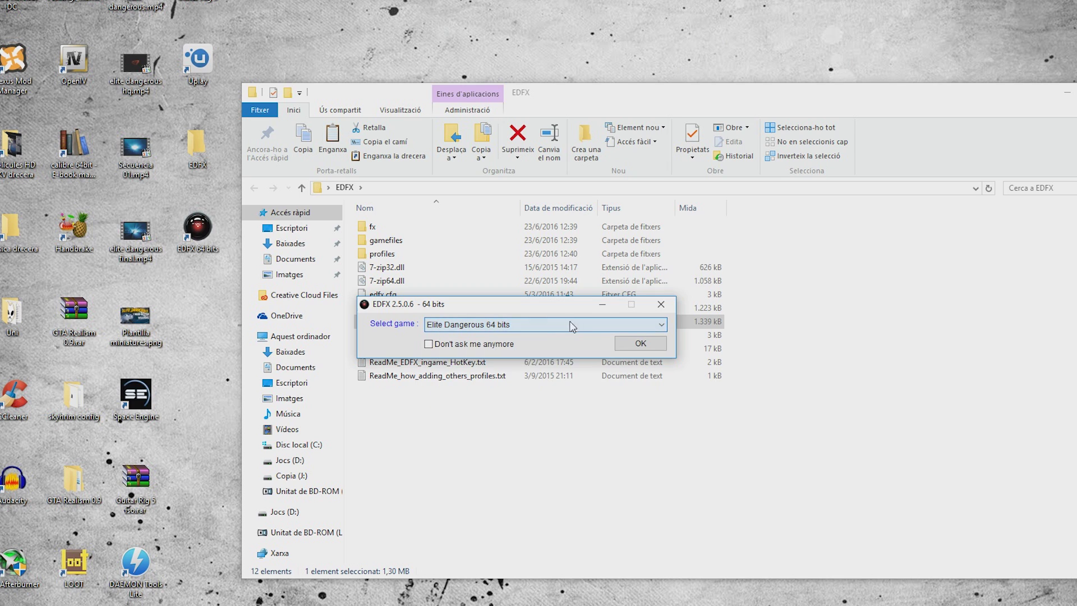
click(642, 345)
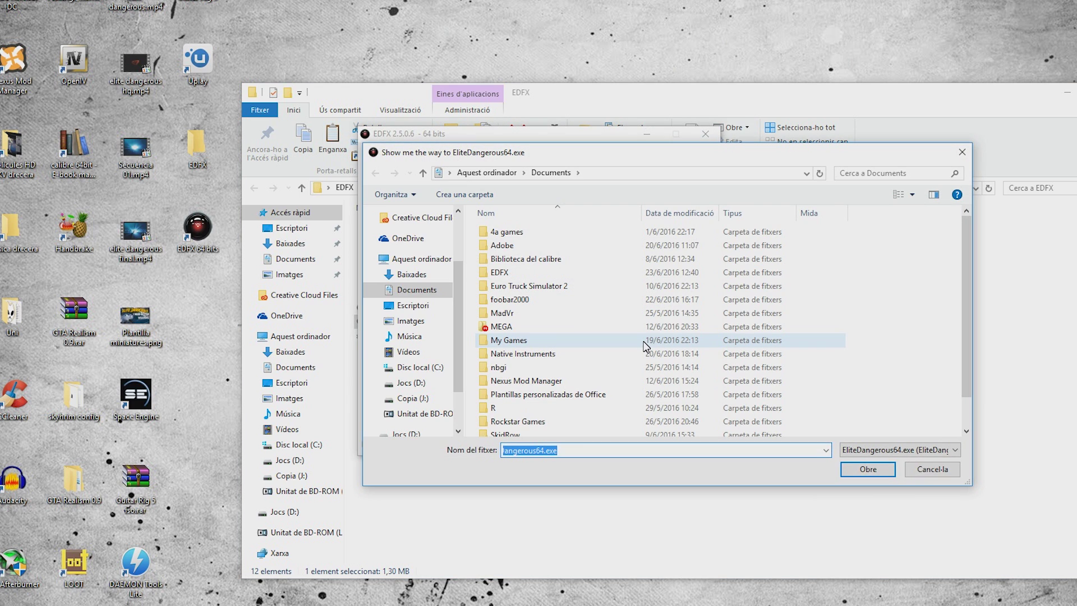
In the game executable dialog, browse to the Steam\steamapps\common folder on drive D:
drag(657, 156, 686, 128)
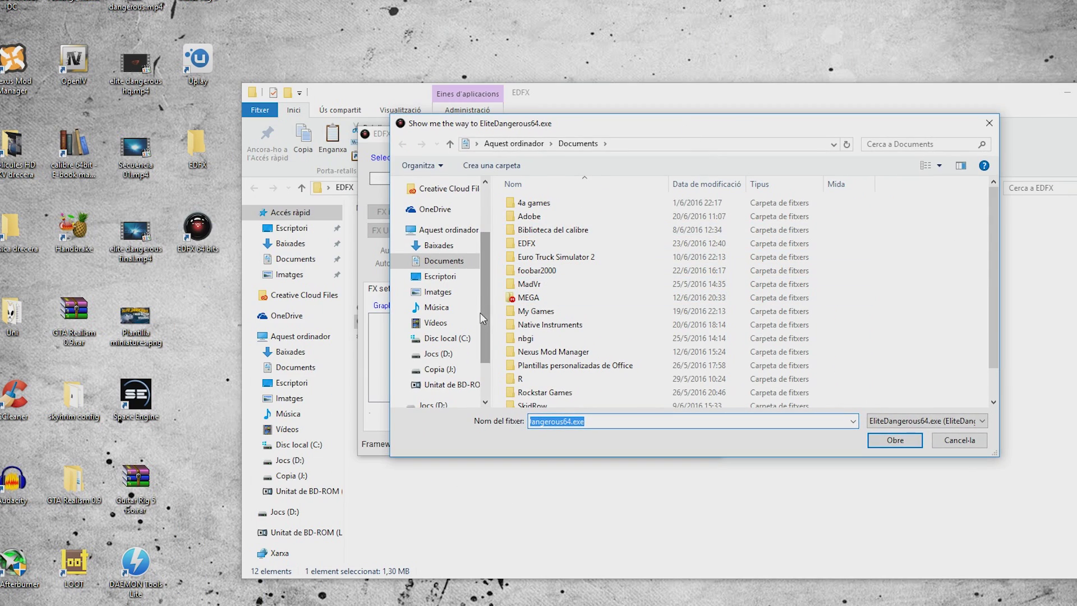
drag(551, 128, 666, 219)
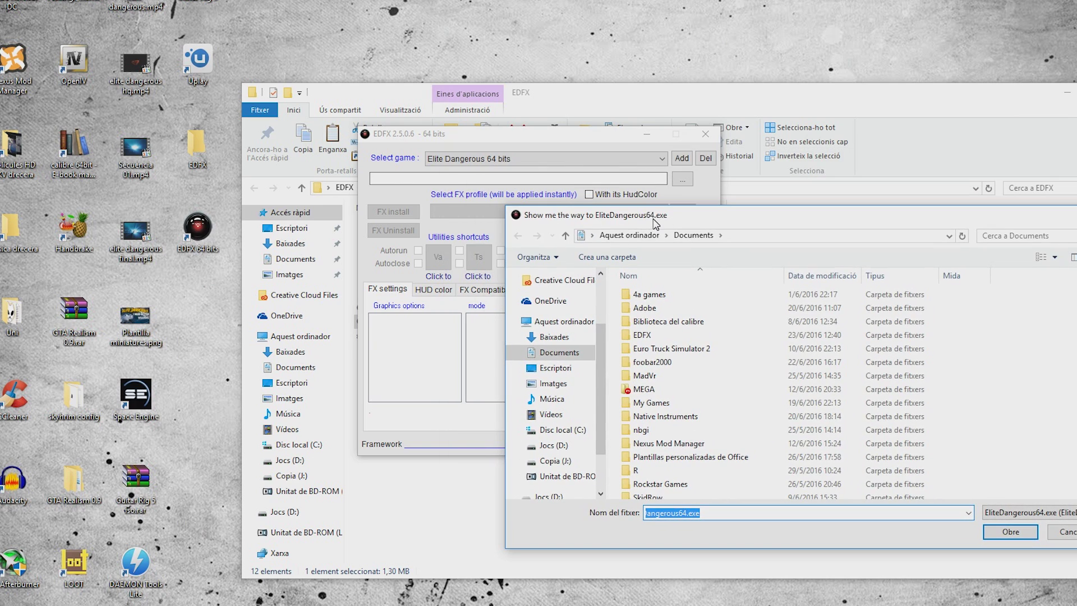
click(550, 445)
scroll(698, 404, down, 7)
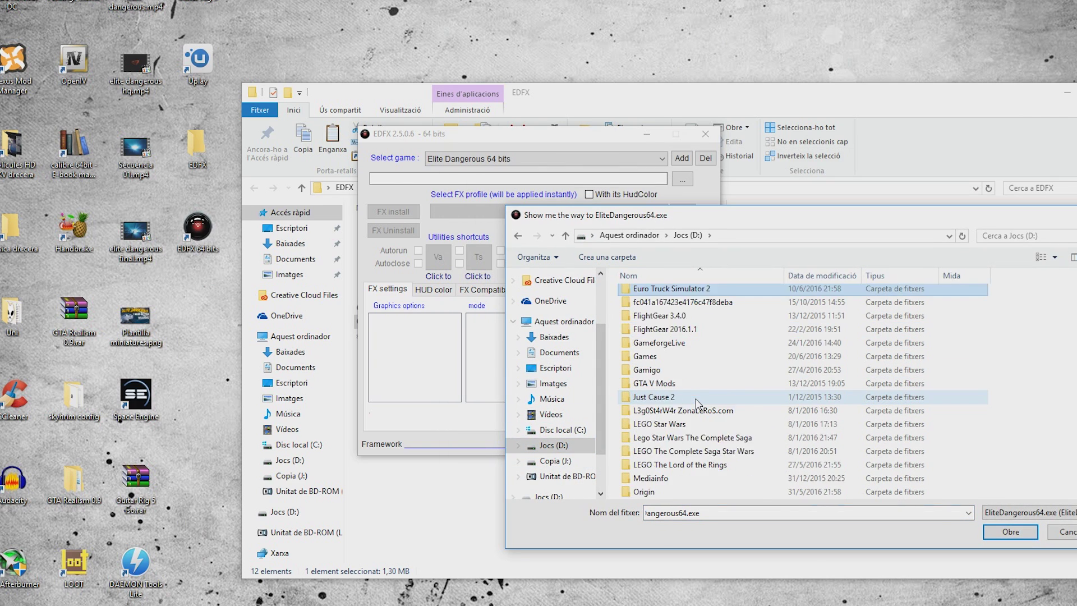
double_click(636, 411)
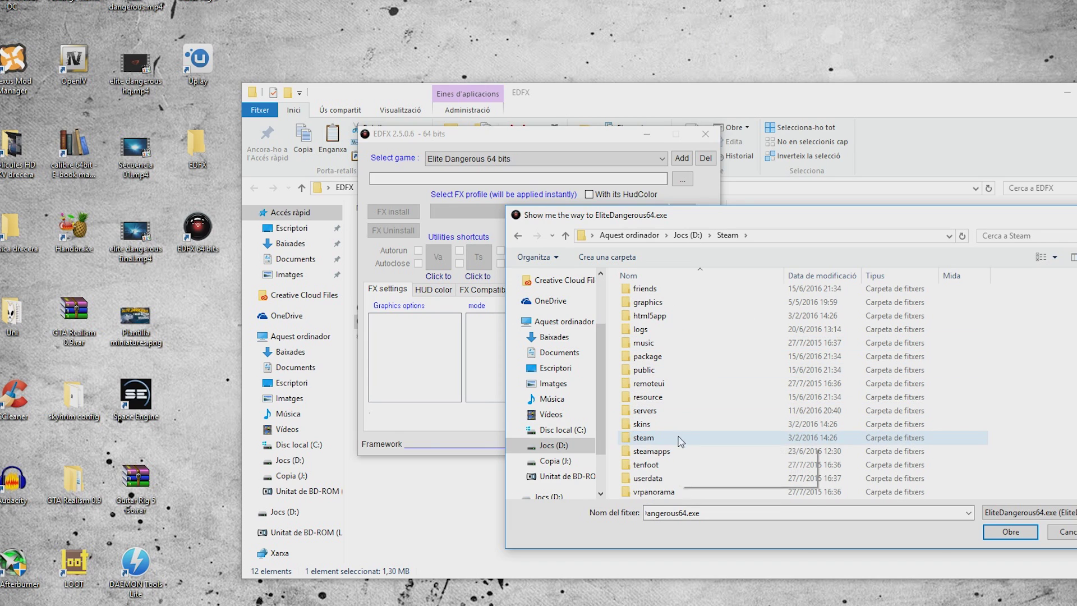
double_click(672, 452)
double_click(657, 290)
Select EliteDangerous64.exe in Elite Dangerous\Products\elite-dangerous-64 as the game executable and confirm it
scroll(660, 302, down, 2)
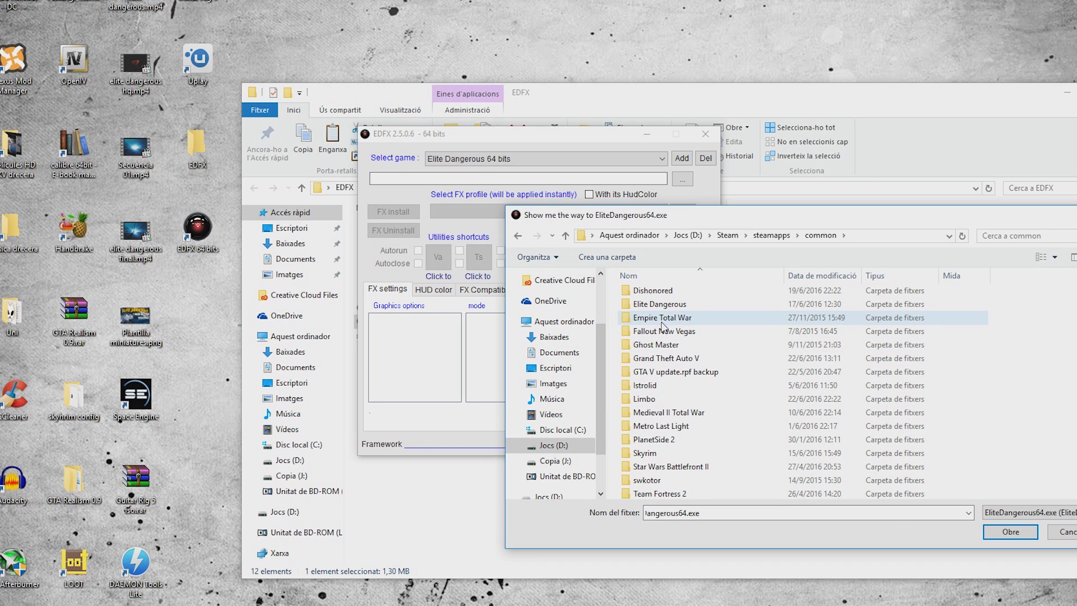
scroll(670, 343, up, 1)
double_click(671, 343)
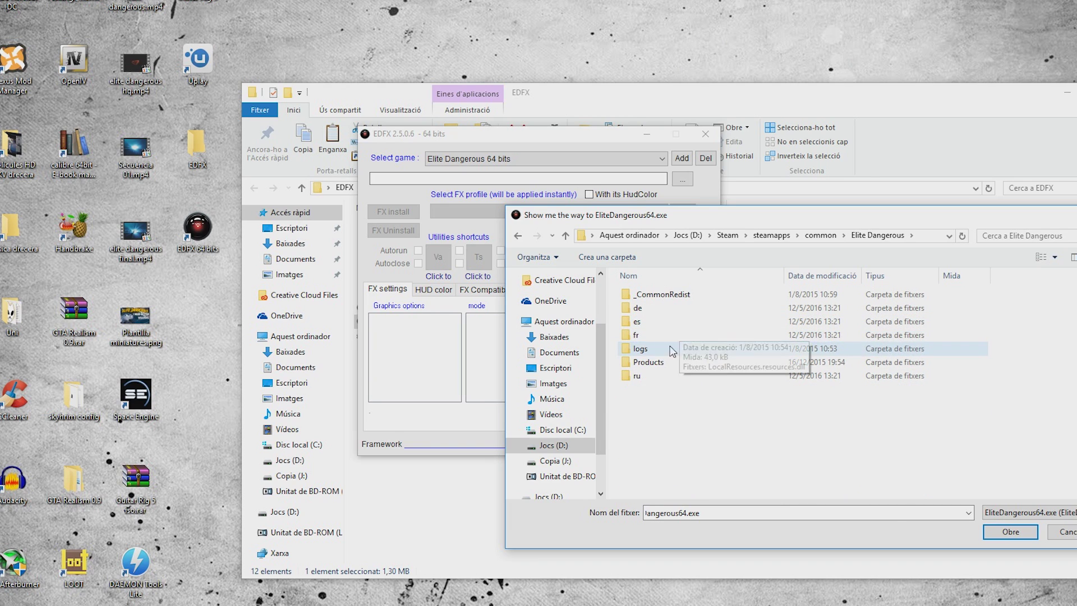
double_click(662, 363)
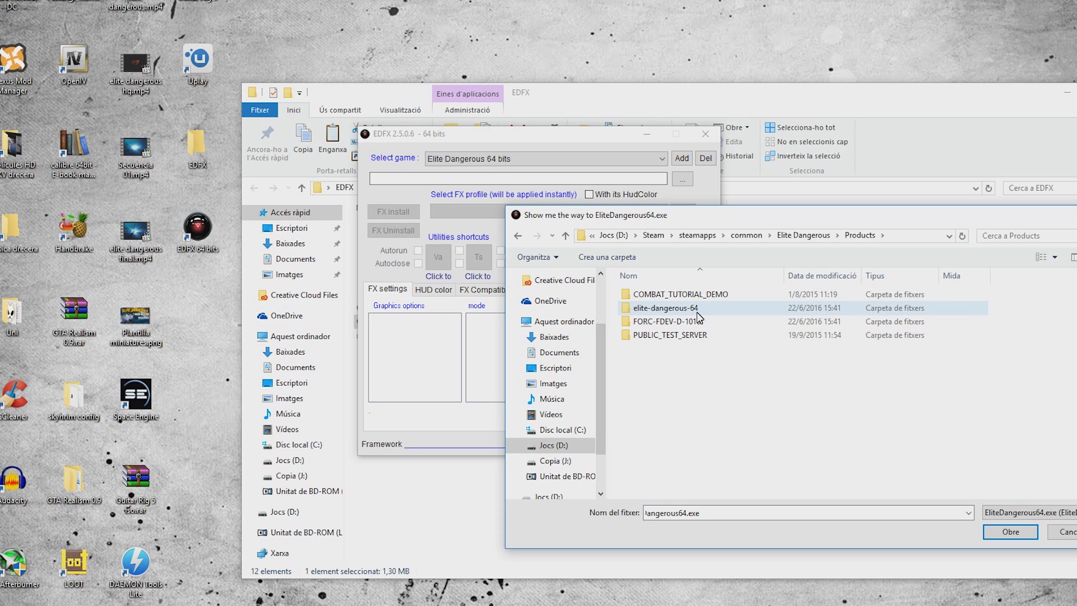
double_click(698, 312)
click(729, 389)
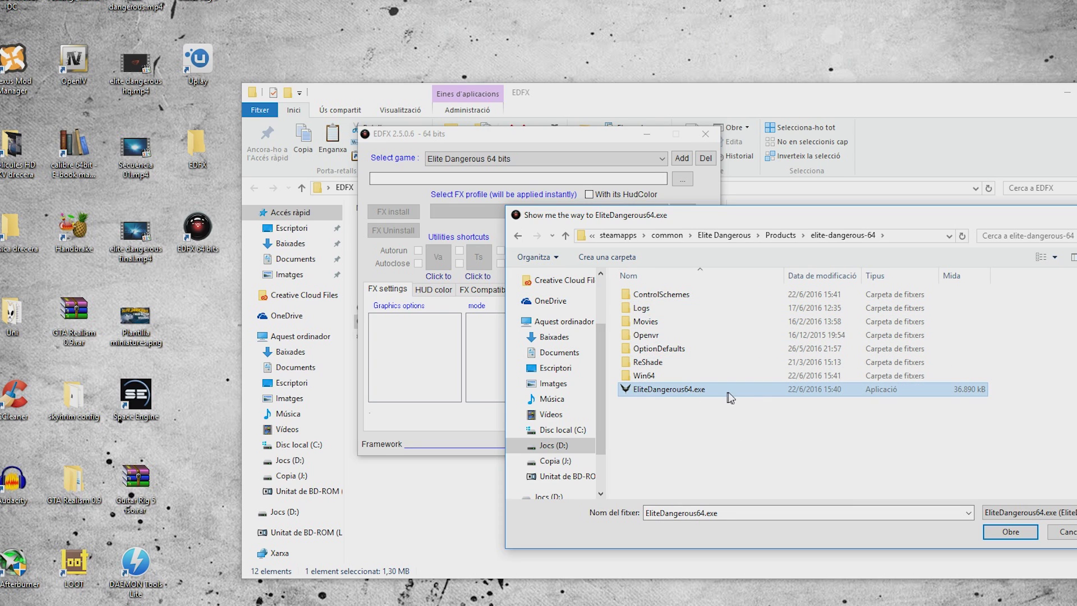
click(1004, 530)
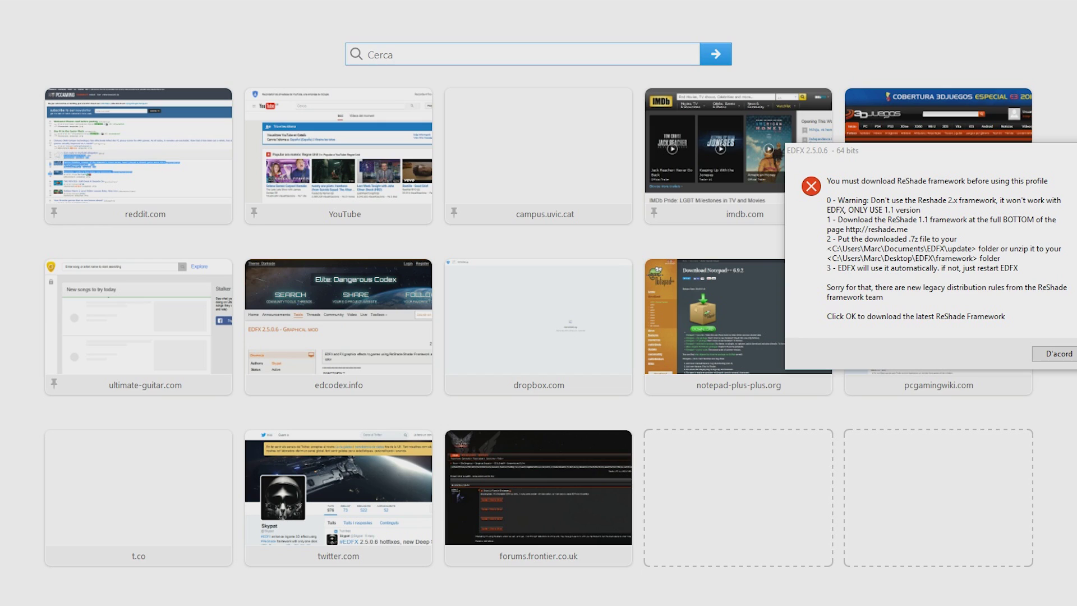
Search the web for "reshade 1.1" in the browser
text(reshade)
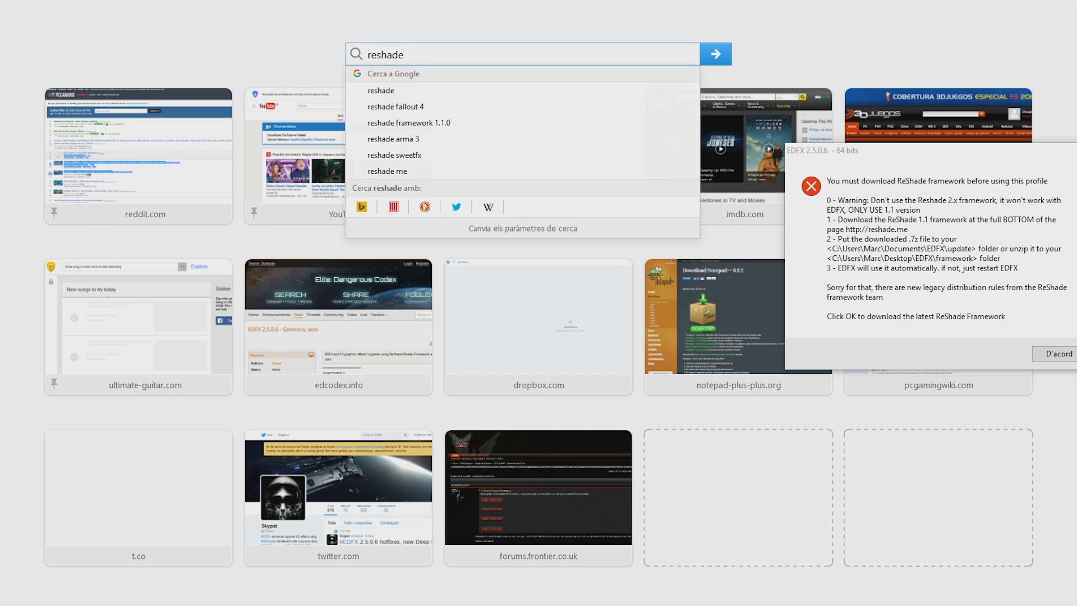
text( 1.1)
key(Return)
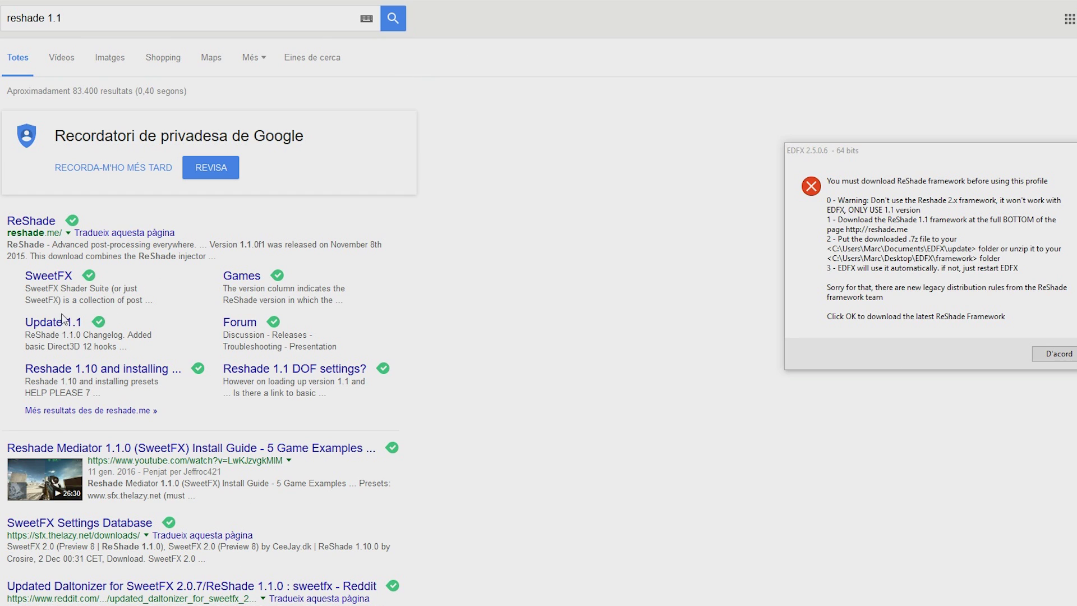
Open the reshade.me site from the search results and choose the ReShade 1.1 alternative download
click(43, 224)
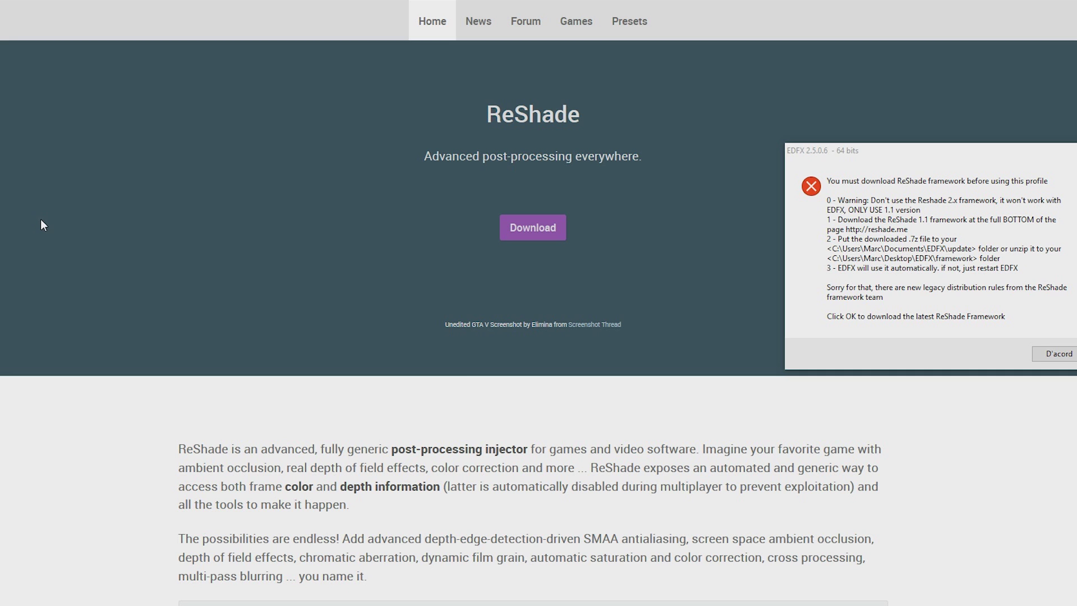
scroll(502, 266, down, 15)
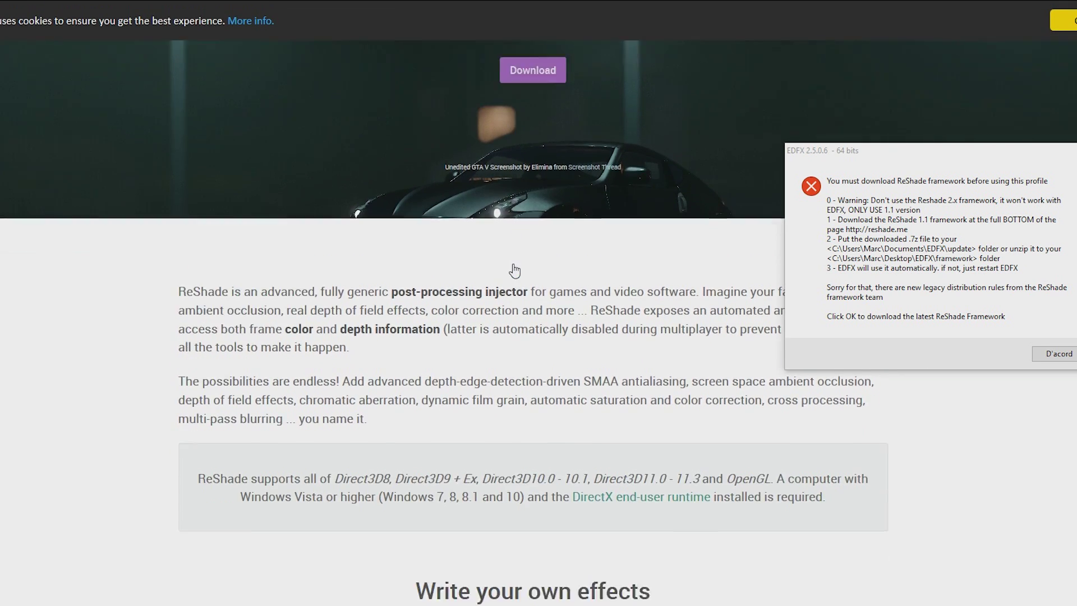
drag(392, 283, 485, 283)
click(485, 282)
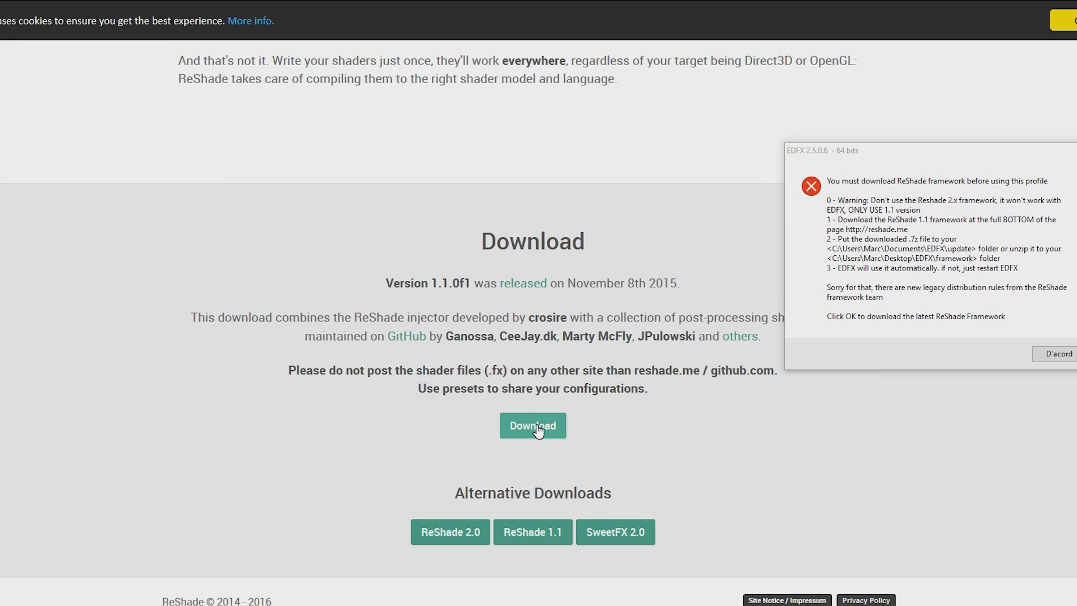
click(549, 536)
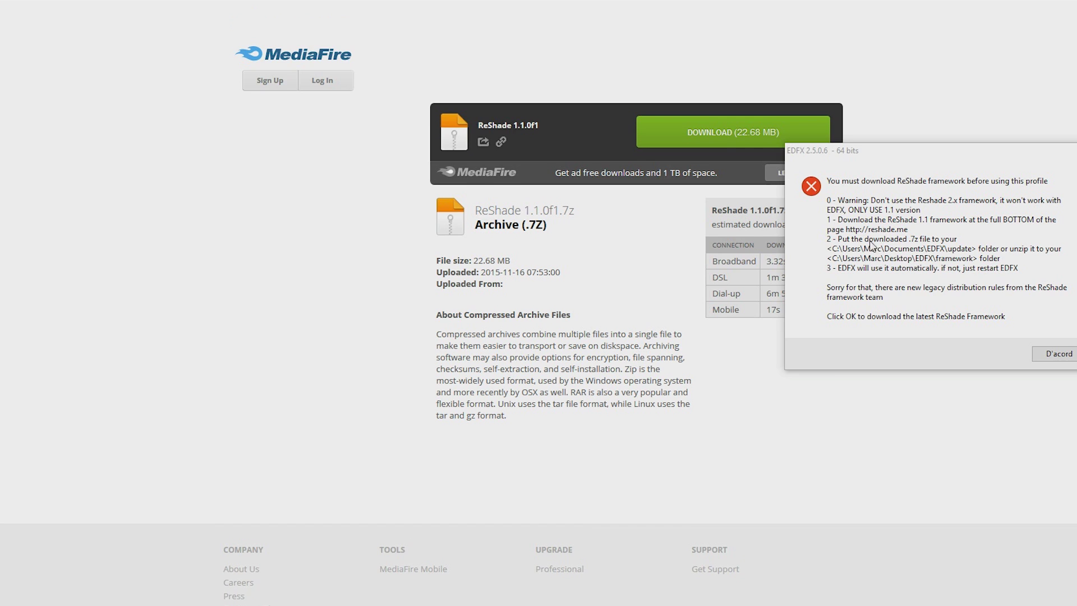
Download the ReShade 1.1.0f1.7z archive from MediaFire and choose to save it as a file
click(730, 129)
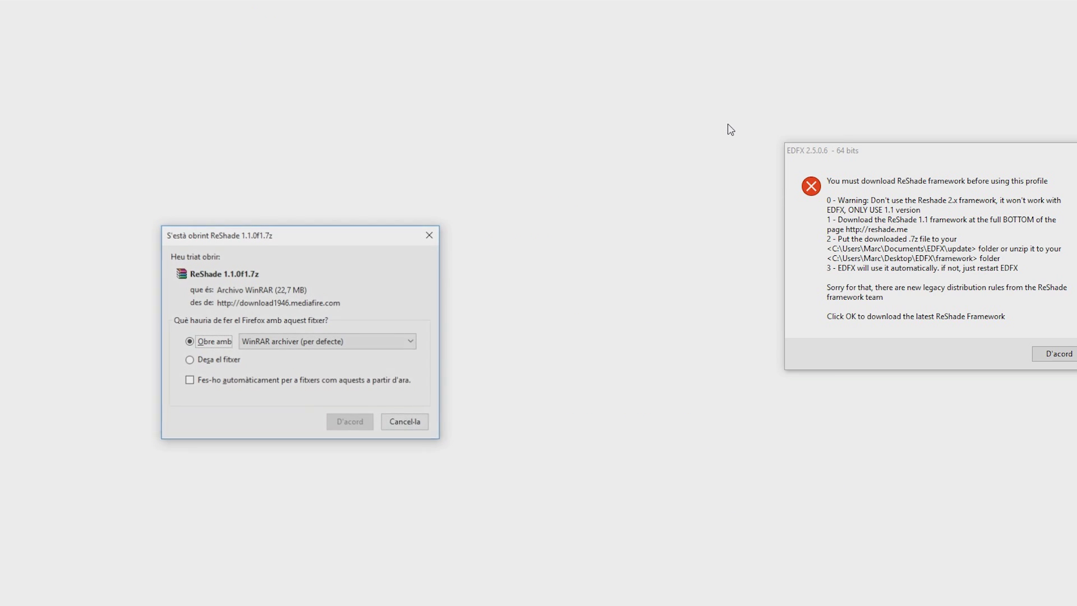
click(214, 365)
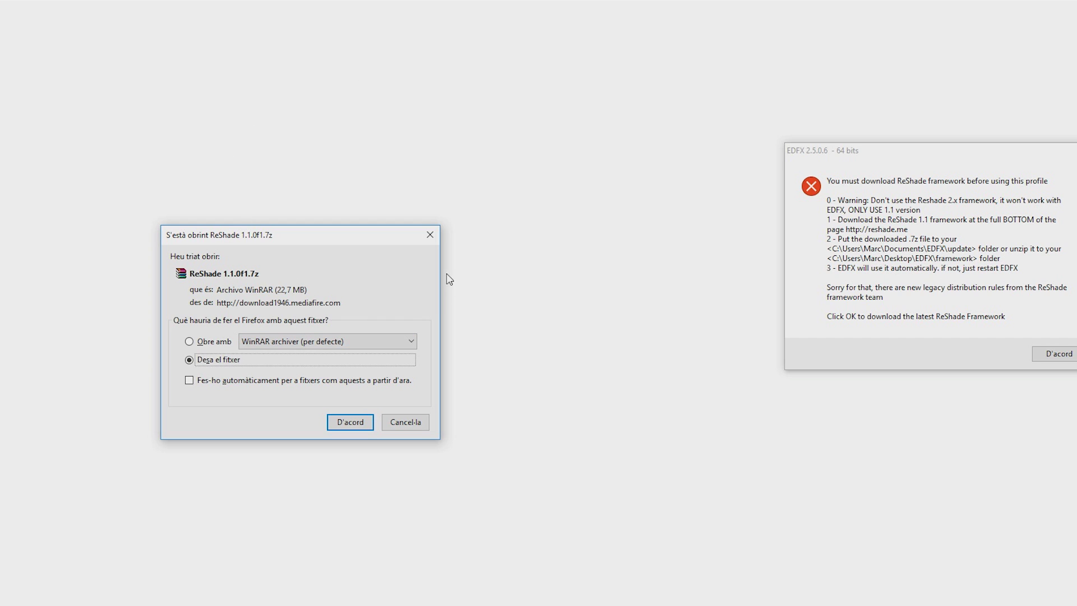
click(354, 422)
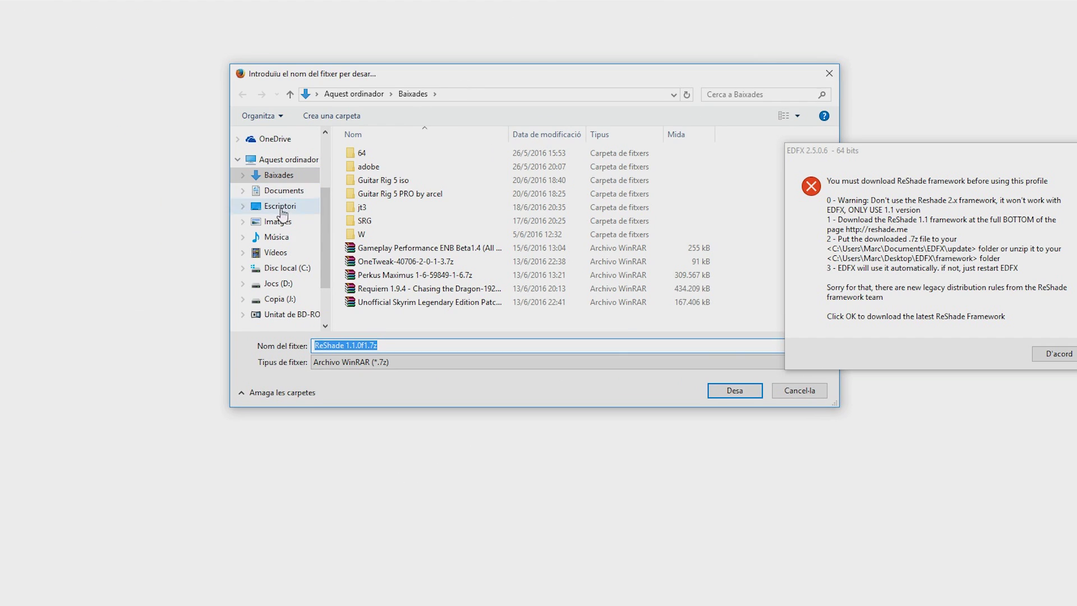
Look through the Documents folder in the save dialog for the EDFX location named in the framework notice
click(283, 190)
scroll(387, 225, down, 2)
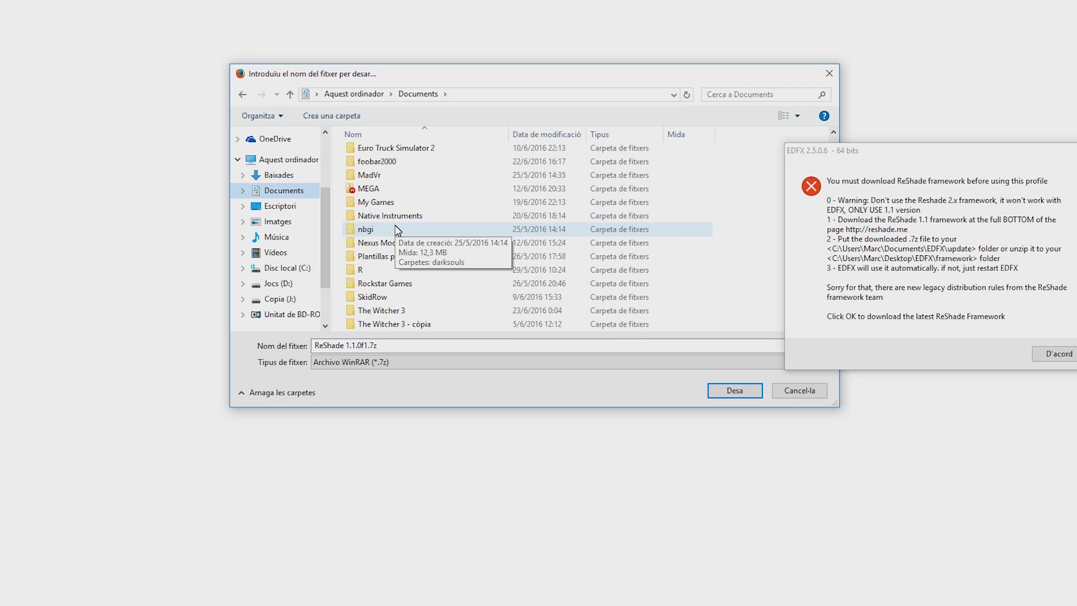
scroll(394, 230, up, 2)
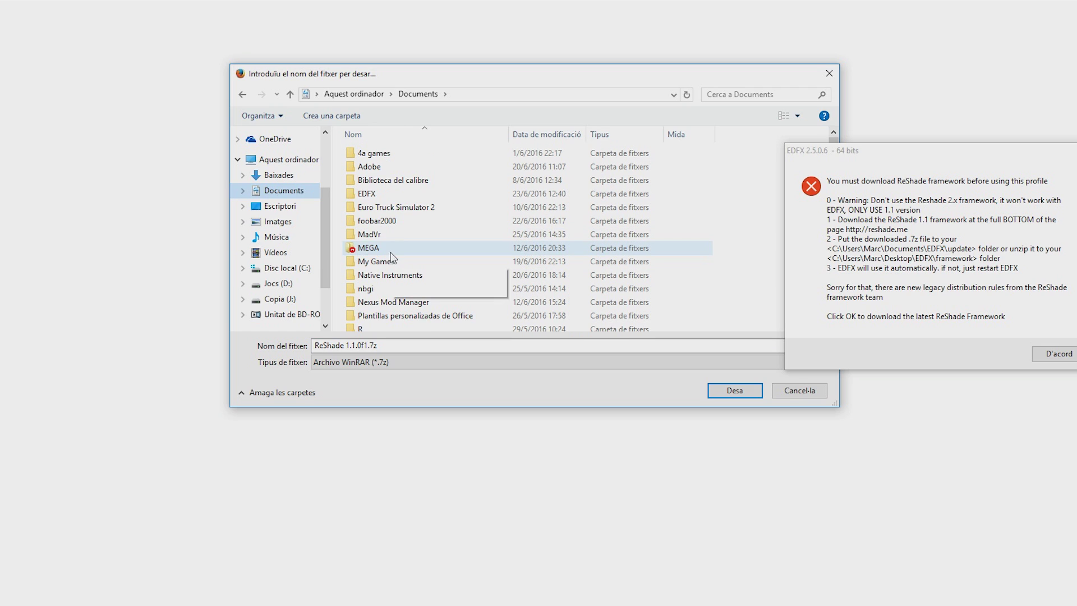
scroll(387, 232, down, 2)
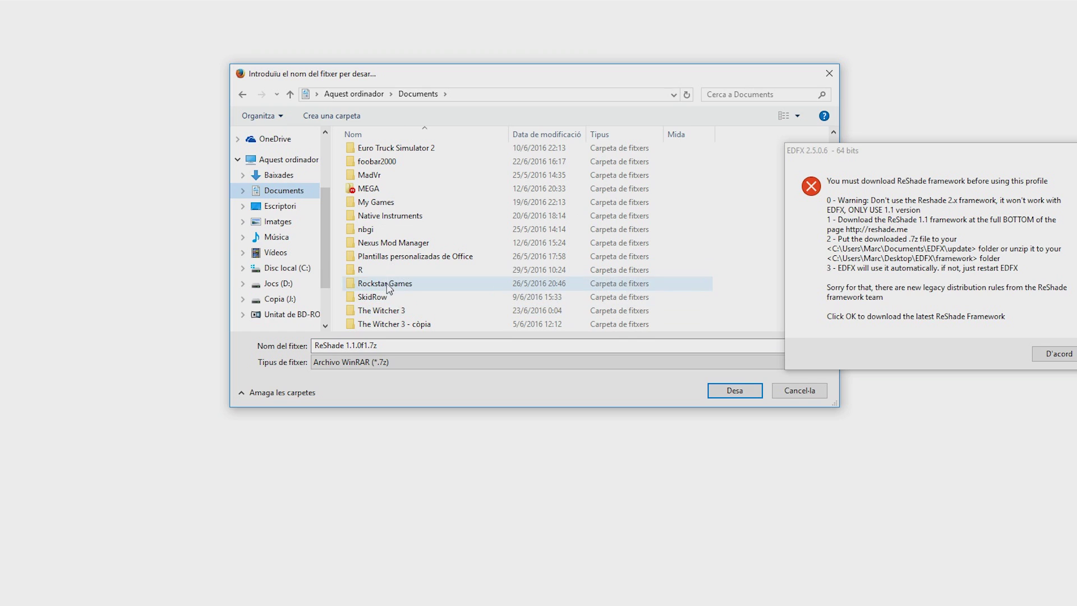
click(858, 264)
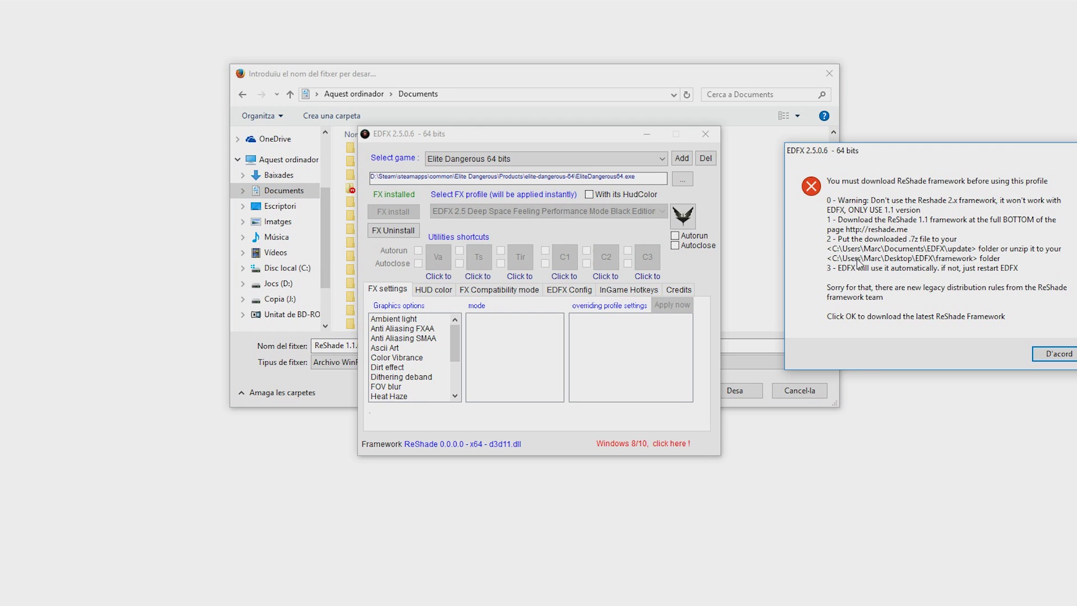
click(449, 100)
click(449, 100)
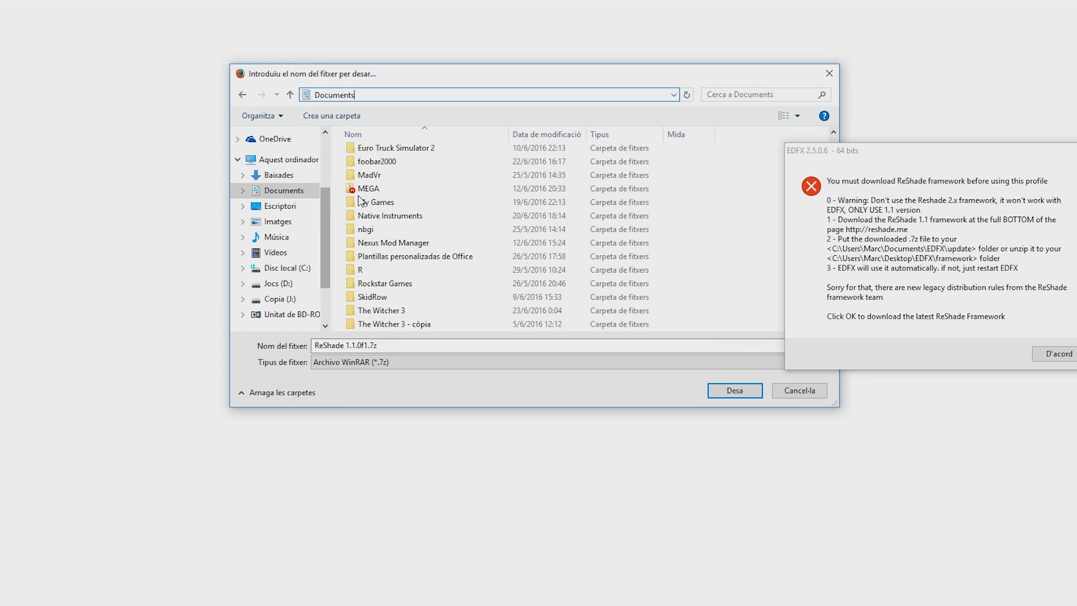
click(731, 247)
scroll(641, 212, up, 2)
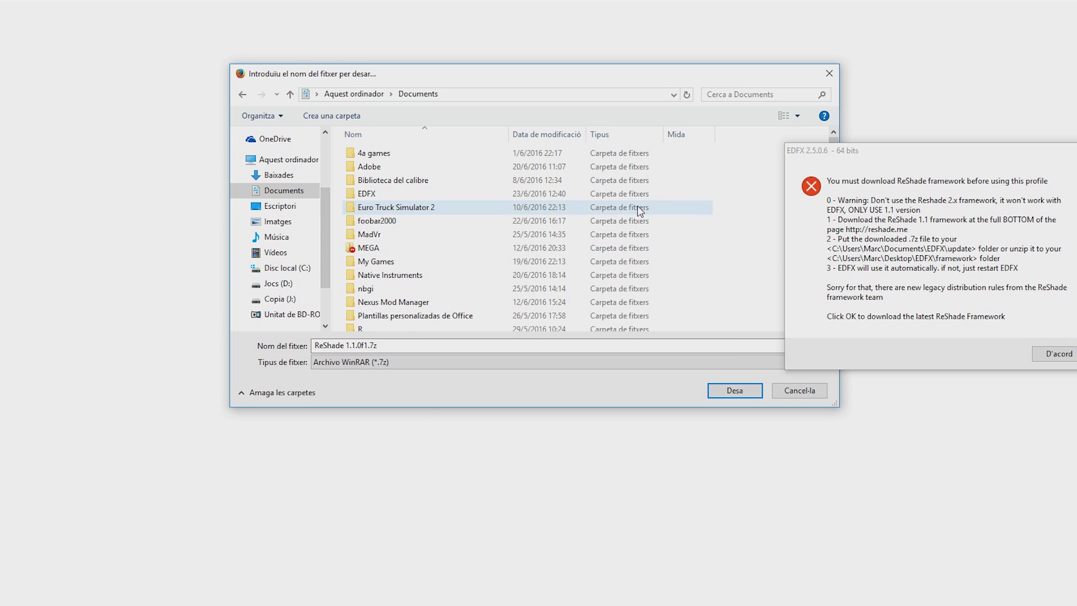
click(418, 234)
scroll(419, 240, down, 2)
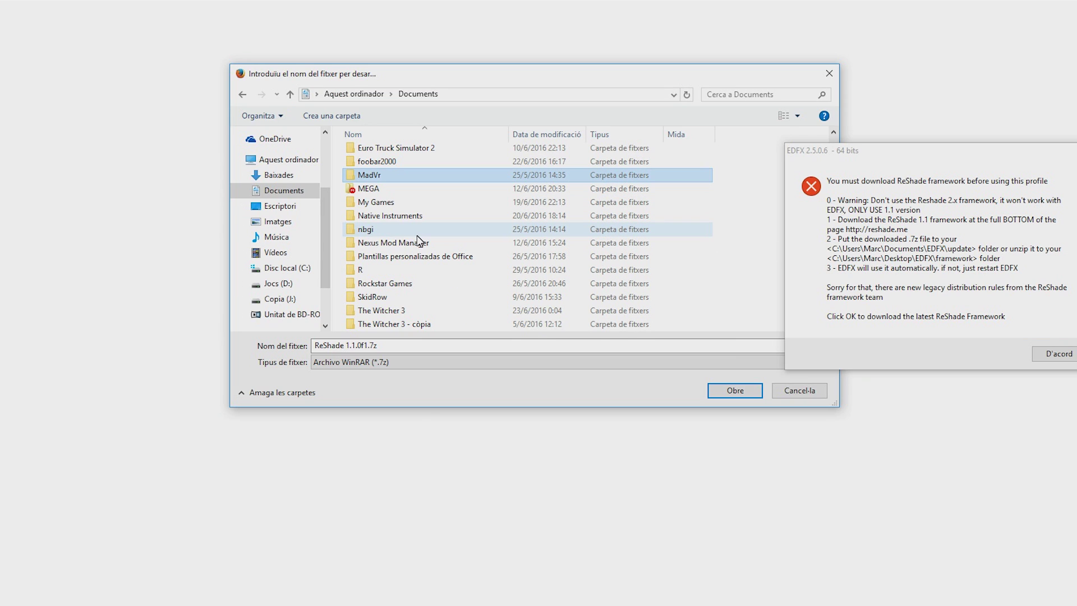
scroll(416, 218, up, 2)
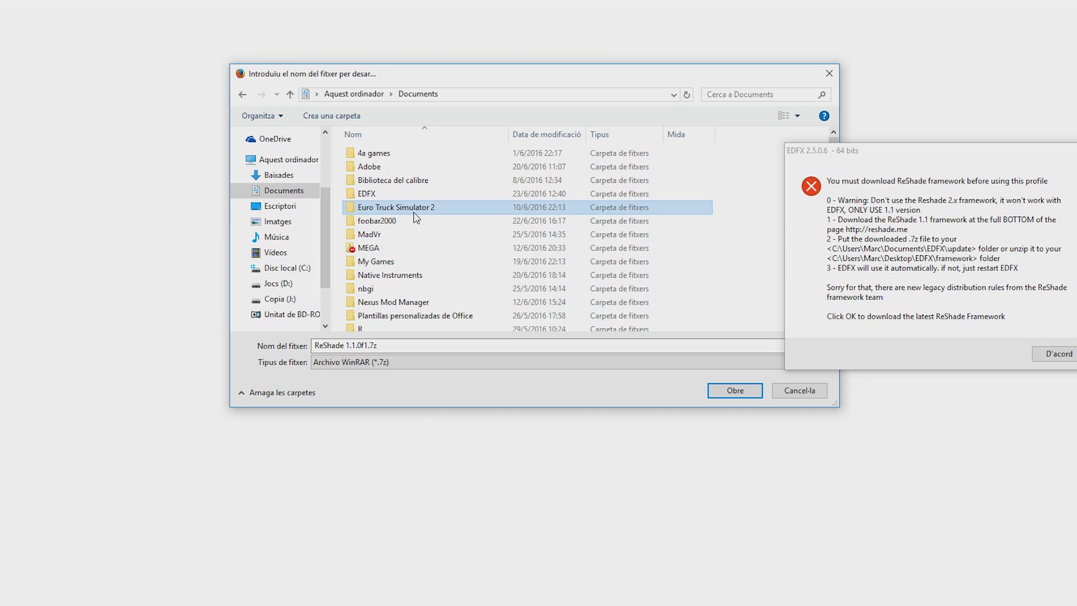
right_click(414, 212)
drag(631, 73, 366, 117)
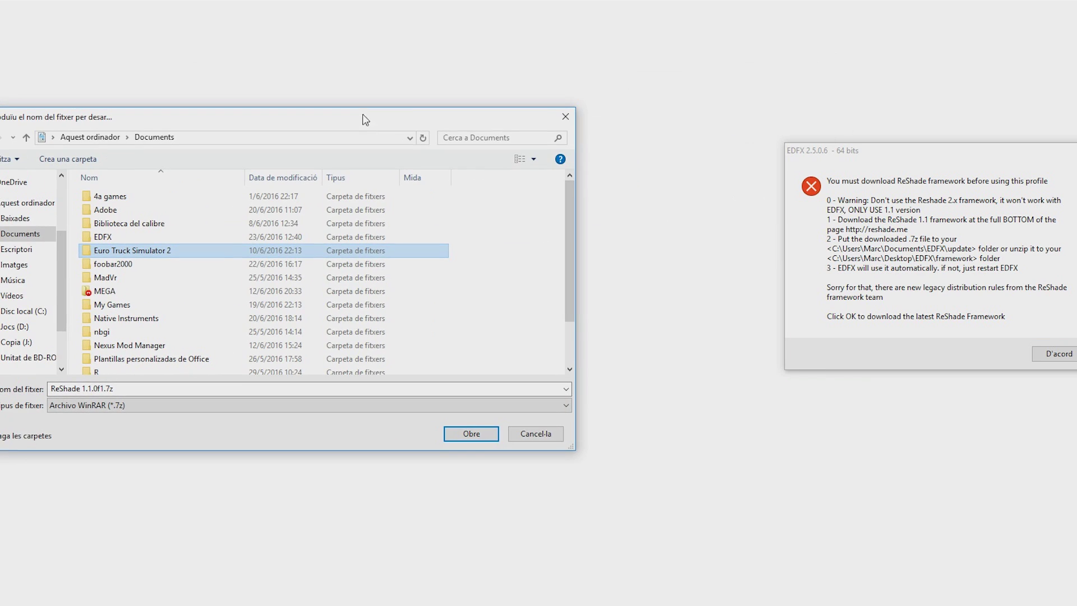
right_click(504, 275)
click(476, 256)
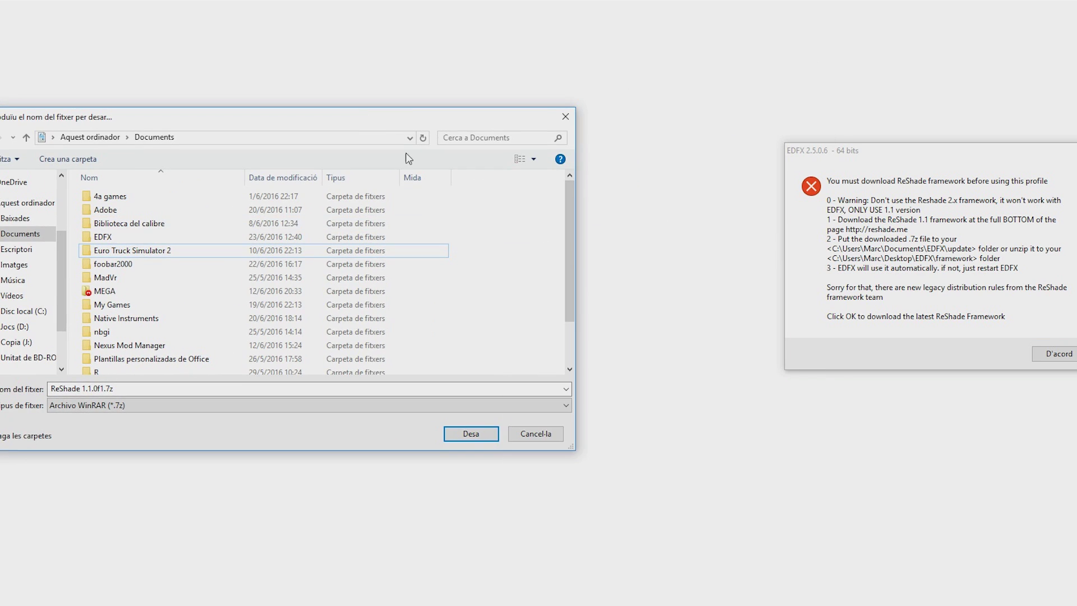
click(409, 138)
click(410, 138)
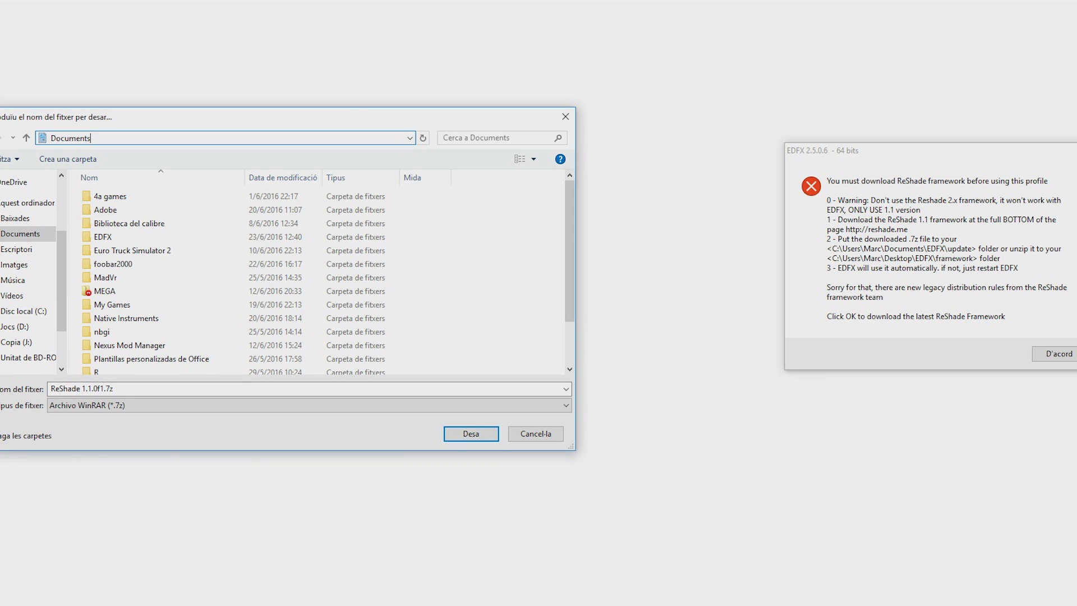
text(marc)
key(Return)
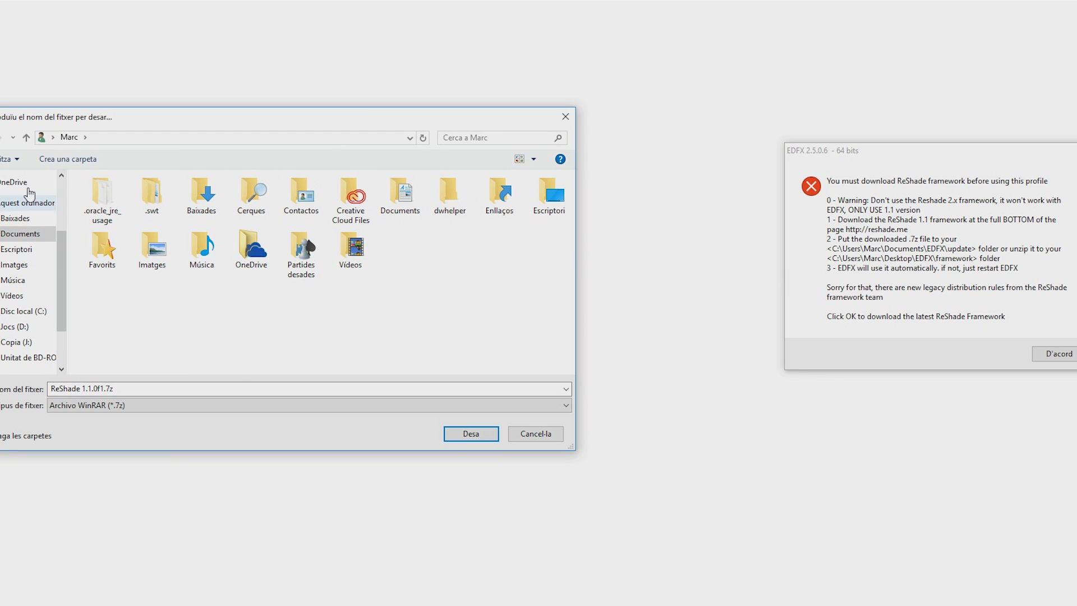
click(15, 218)
Save ReShade 1.1.0f1.7z in the Documents\EDFX\update folder
click(20, 233)
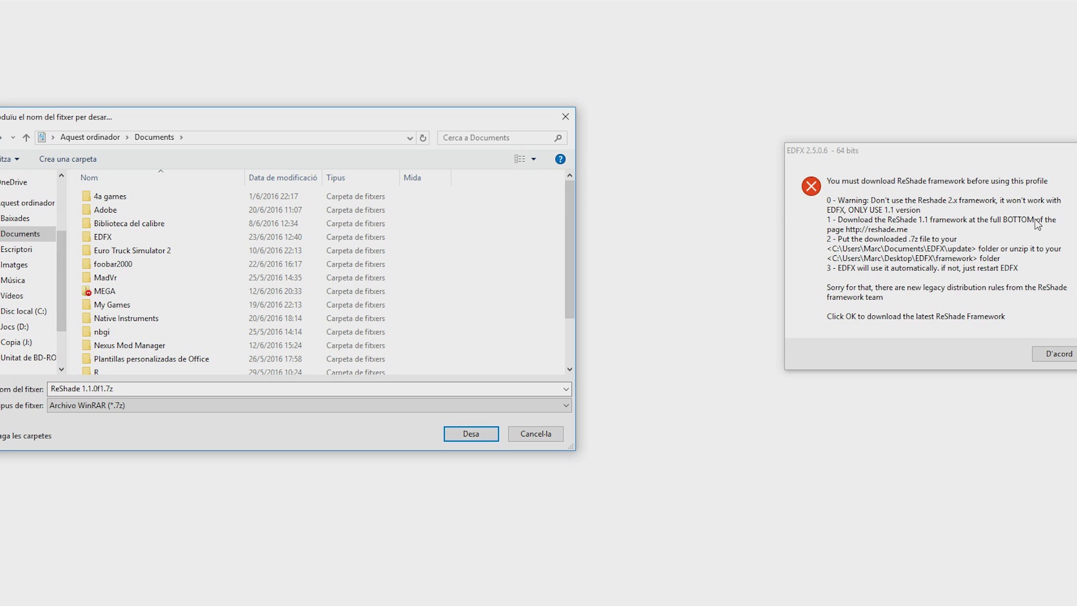
click(111, 238)
double_click(111, 238)
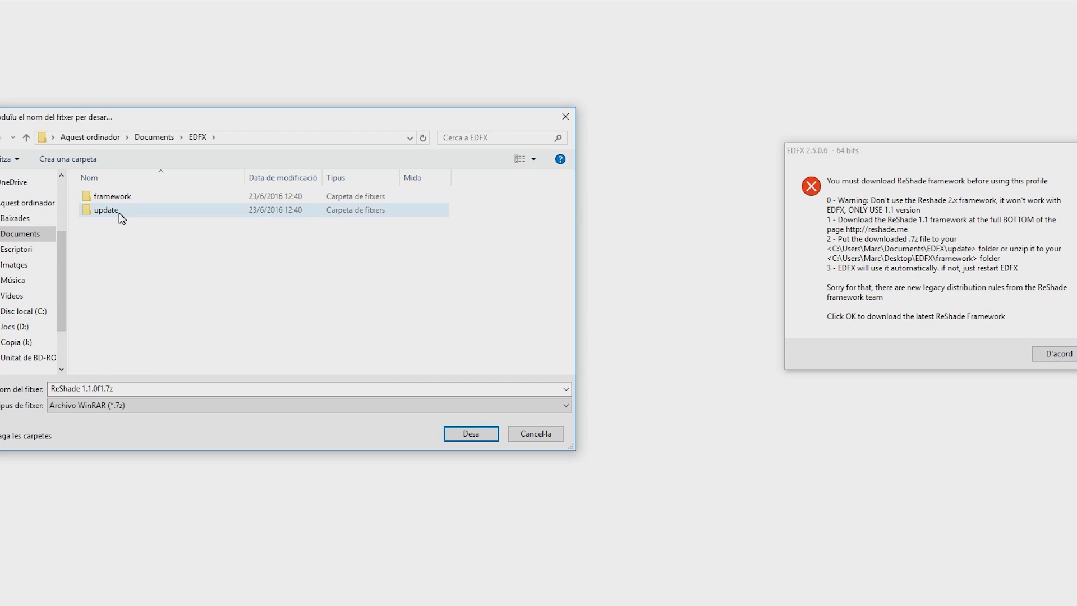
double_click(117, 211)
click(471, 433)
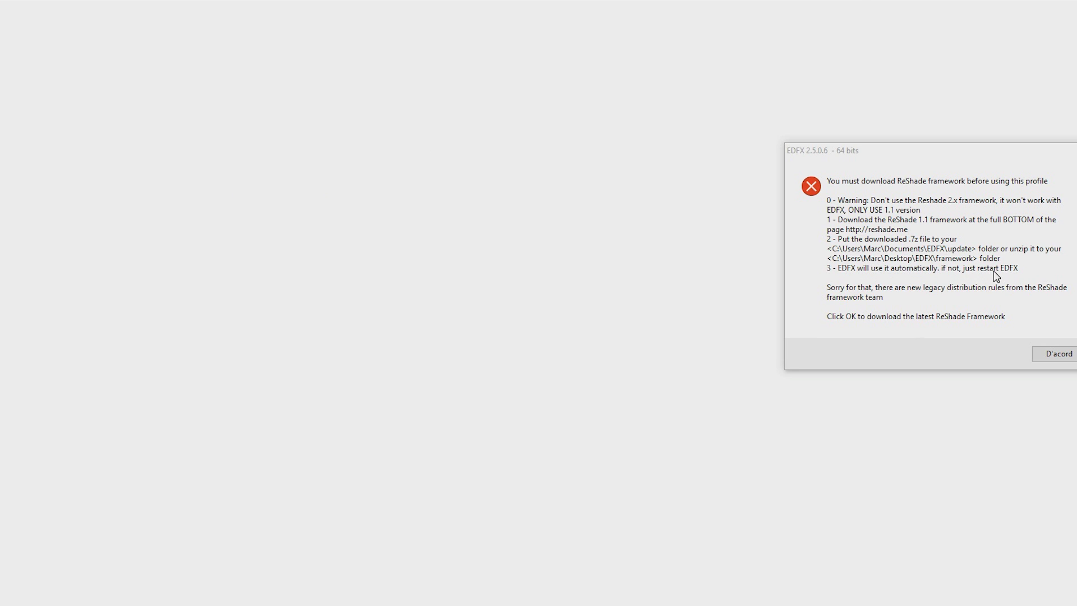
Acknowledge the missing-framework notice, close the opened reshade.me page and accept the EDFX update to ReShade framework 1.1.0.963
click(1058, 355)
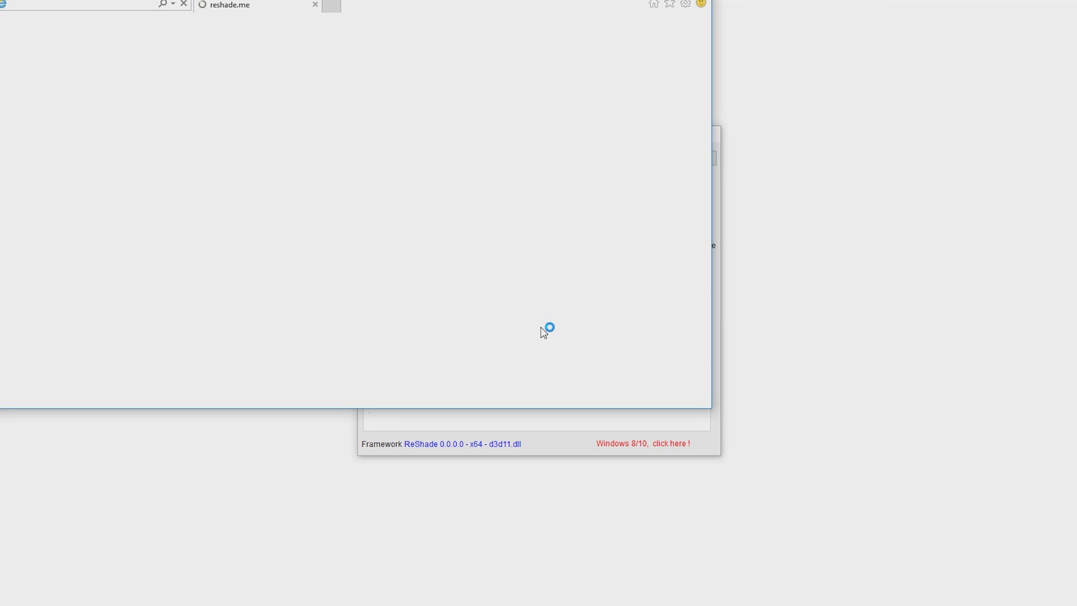
drag(366, 3, 515, 116)
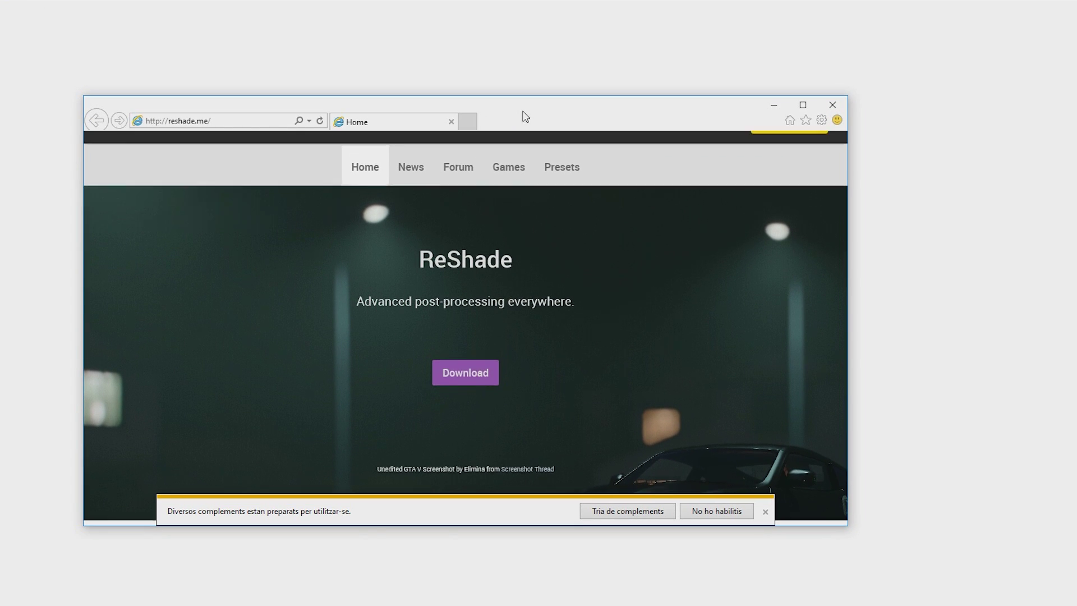
click(833, 105)
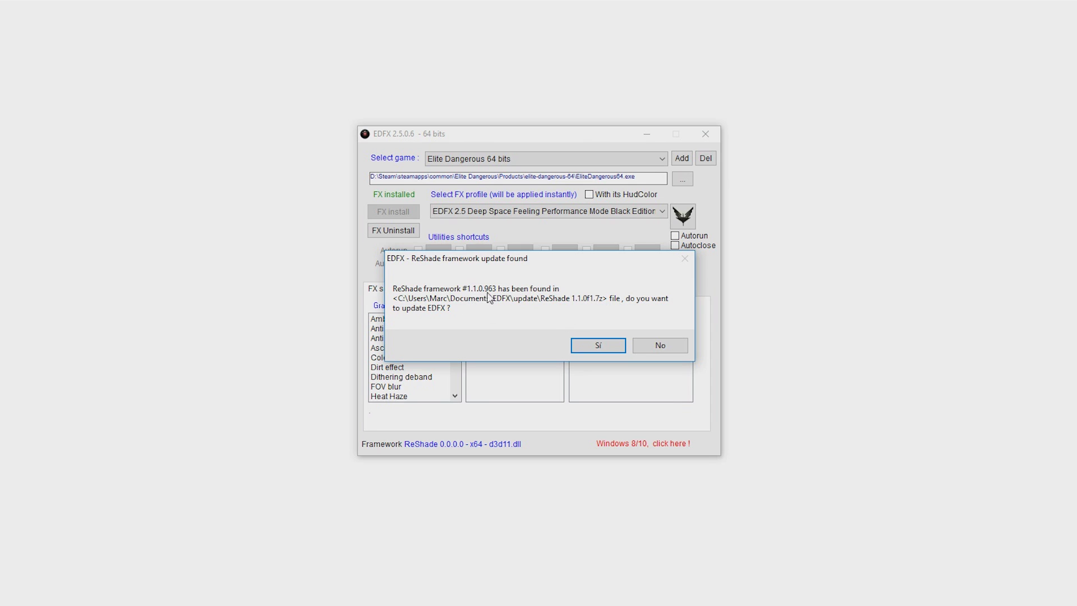
click(584, 343)
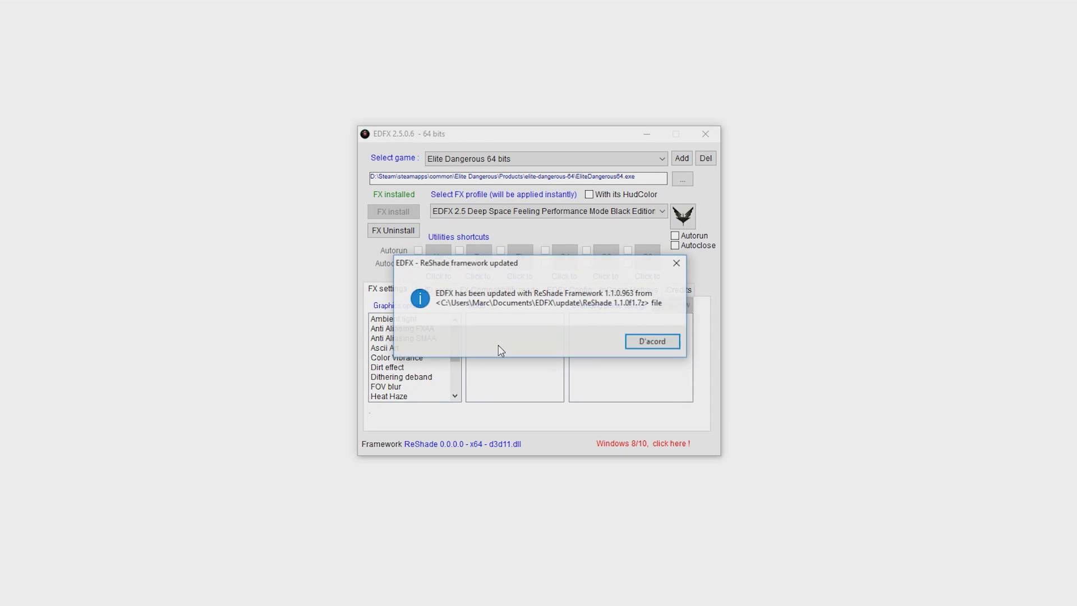
click(651, 343)
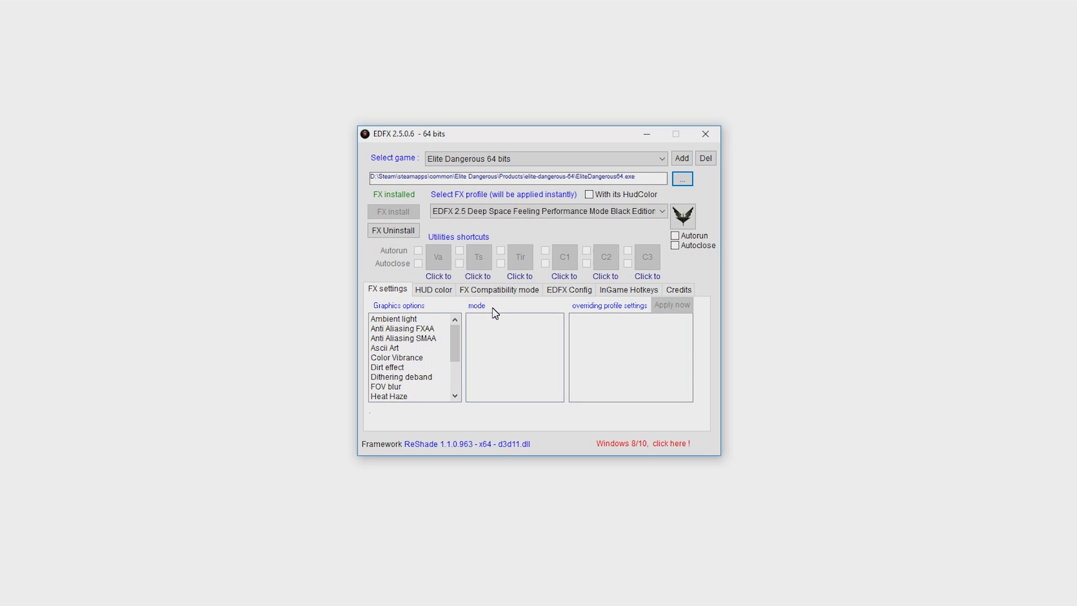
Apply the FX profile EDFX 2.5 Interstellar Feeling full effects Black Edition
click(494, 212)
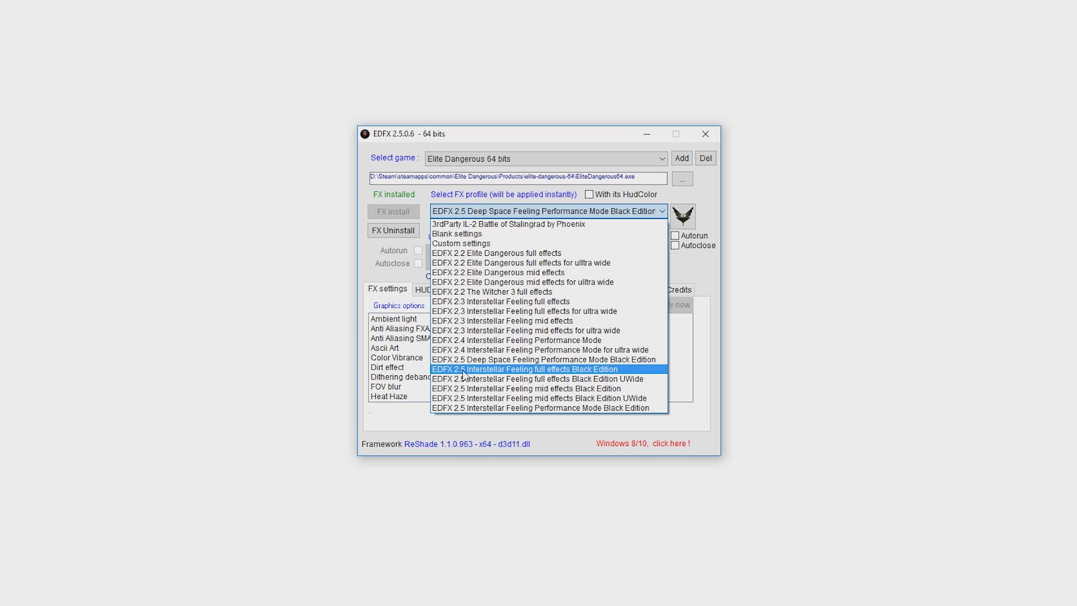
click(494, 371)
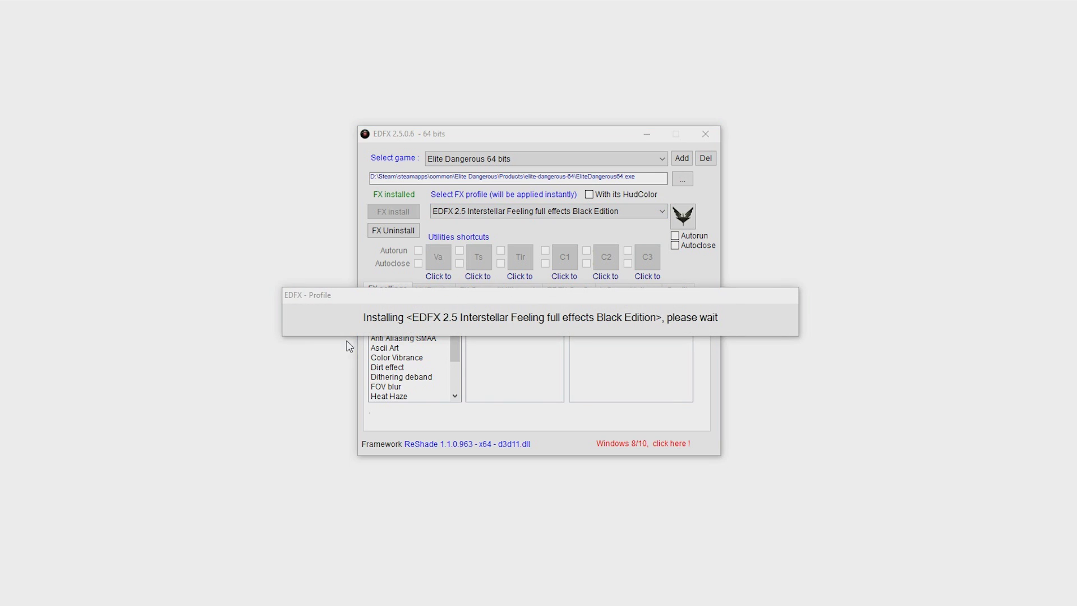
click(651, 347)
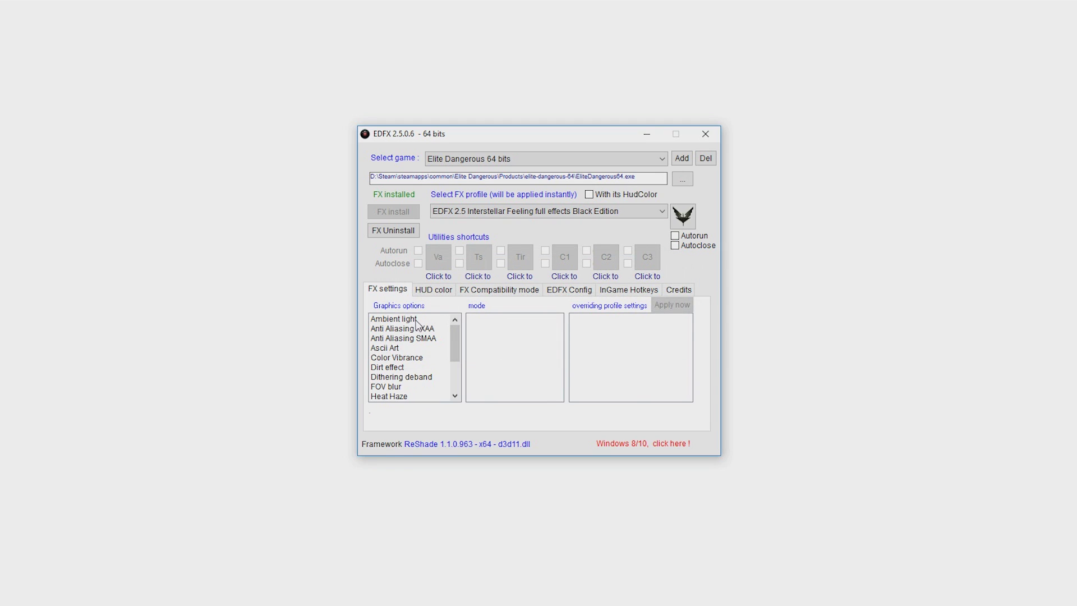
Override the profile's Ambient light graphics option with the low mode and apply it
scroll(415, 340, down, 2)
scroll(414, 340, down, 1)
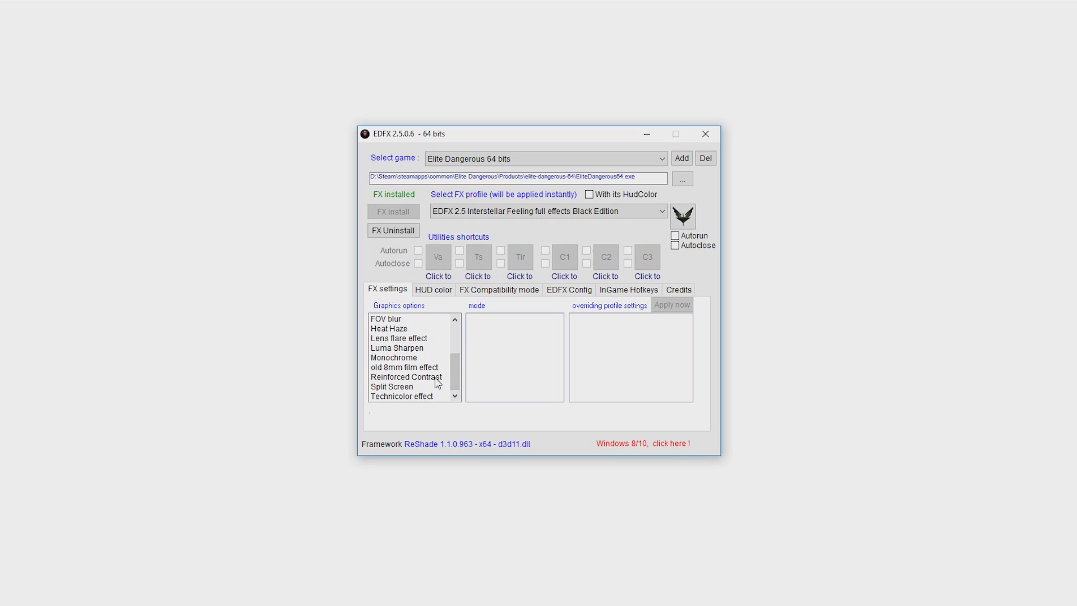
scroll(415, 359, up, 3)
click(393, 321)
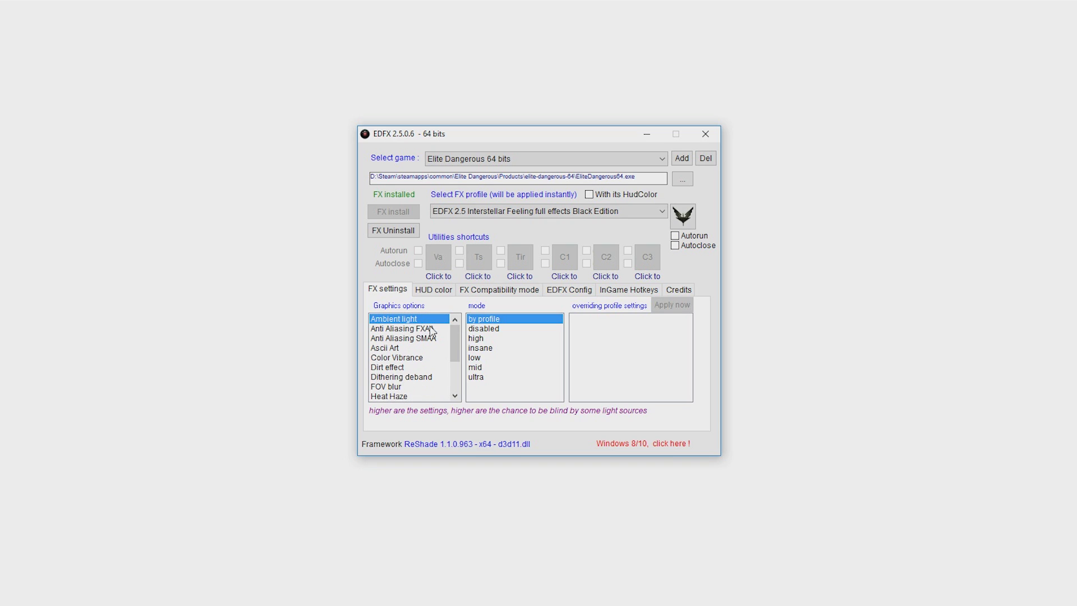
click(479, 360)
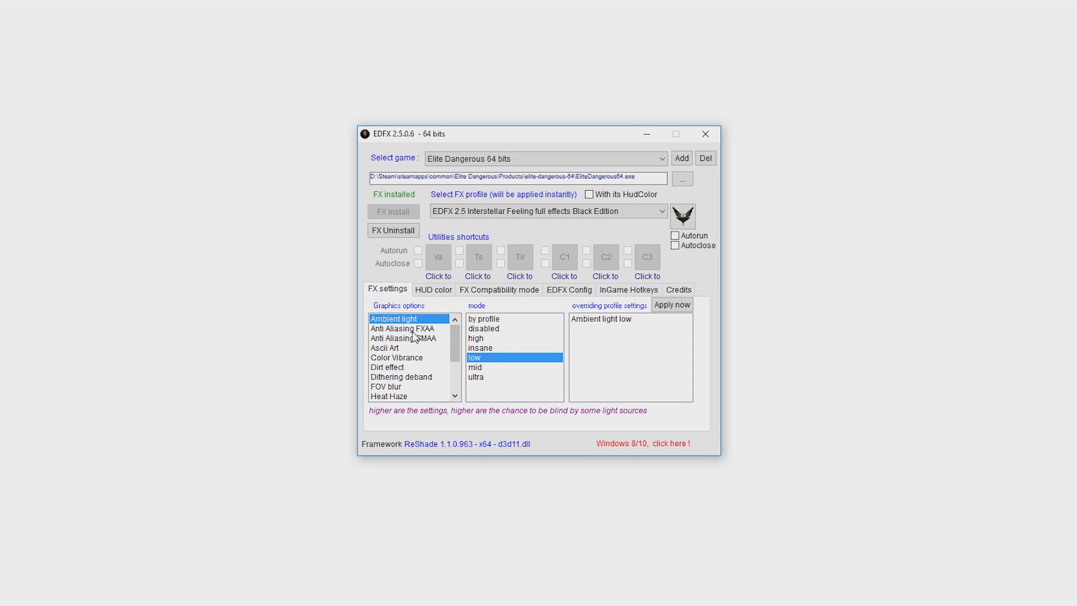
click(684, 306)
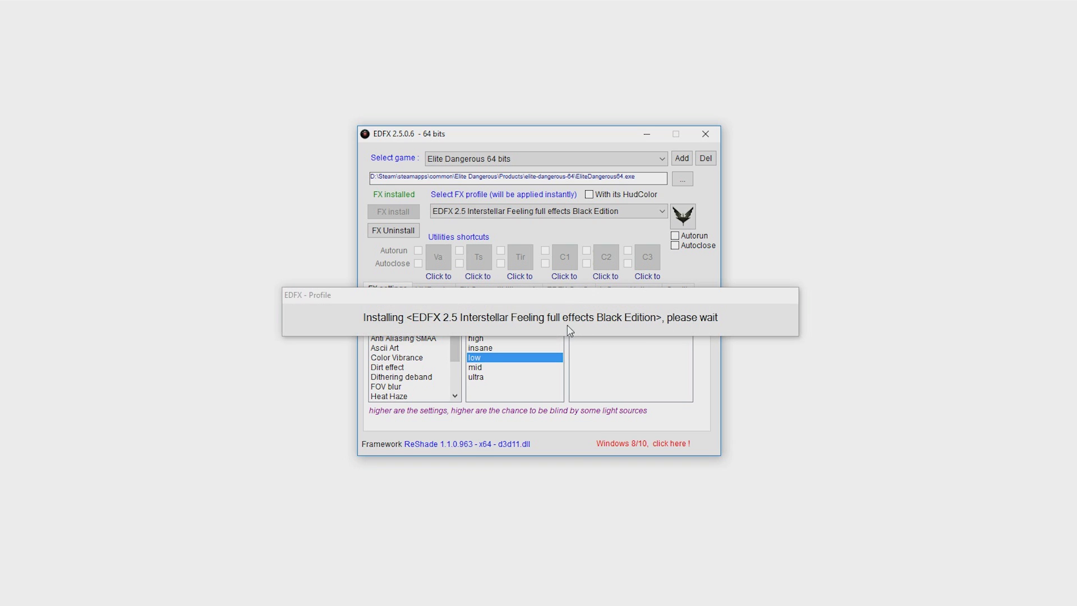
Review the available modes of the Ascii Art, Color Vibrance, Dirt effect, Dithering deband and FOV blur graphics options
click(393, 348)
click(405, 359)
click(403, 368)
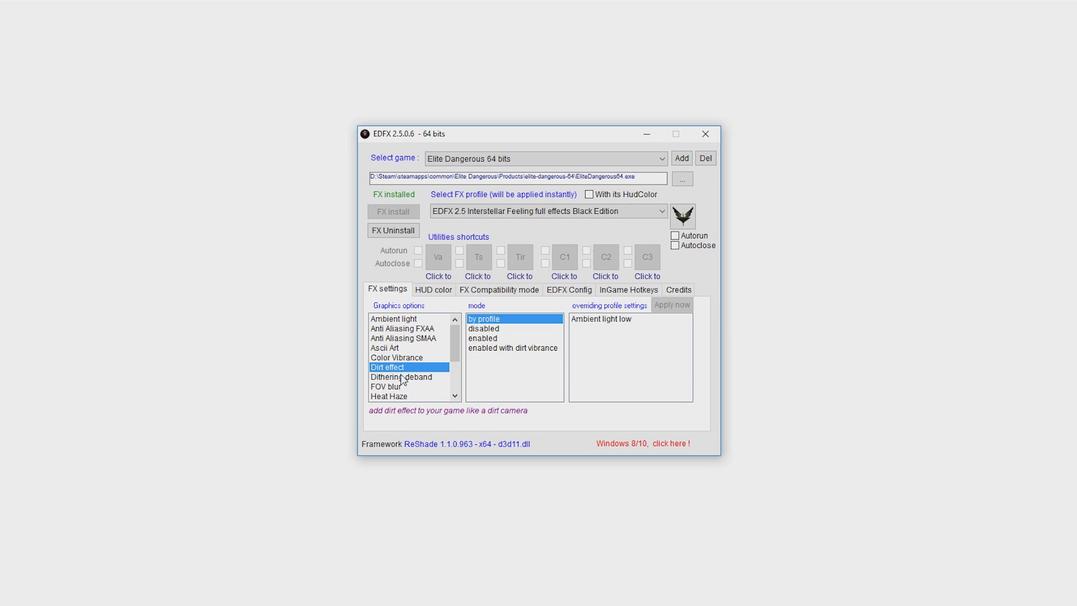
click(403, 377)
click(396, 387)
scroll(415, 392, down, 1)
scroll(406, 373, down, 1)
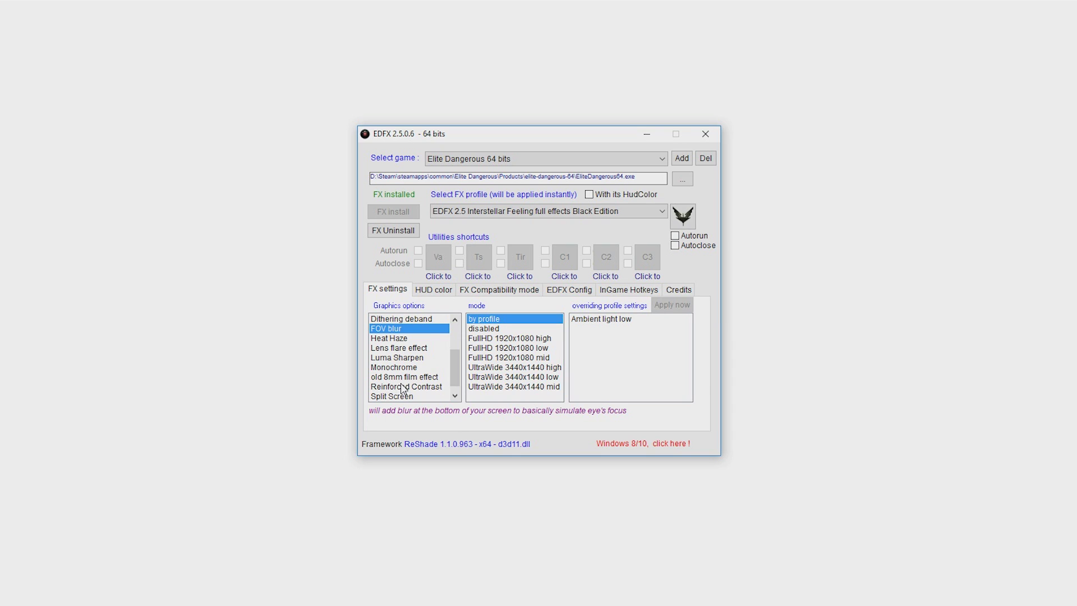
Apply the Deep Blue Sea HUD color profile to Elite Dangerous and acknowledge the notice
click(428, 291)
click(438, 322)
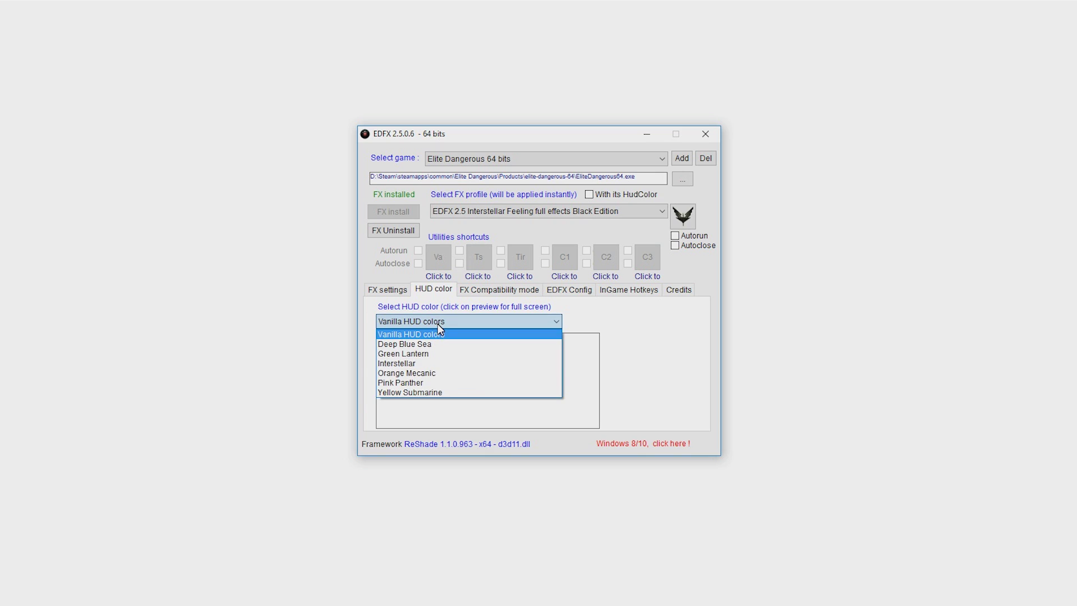
click(417, 345)
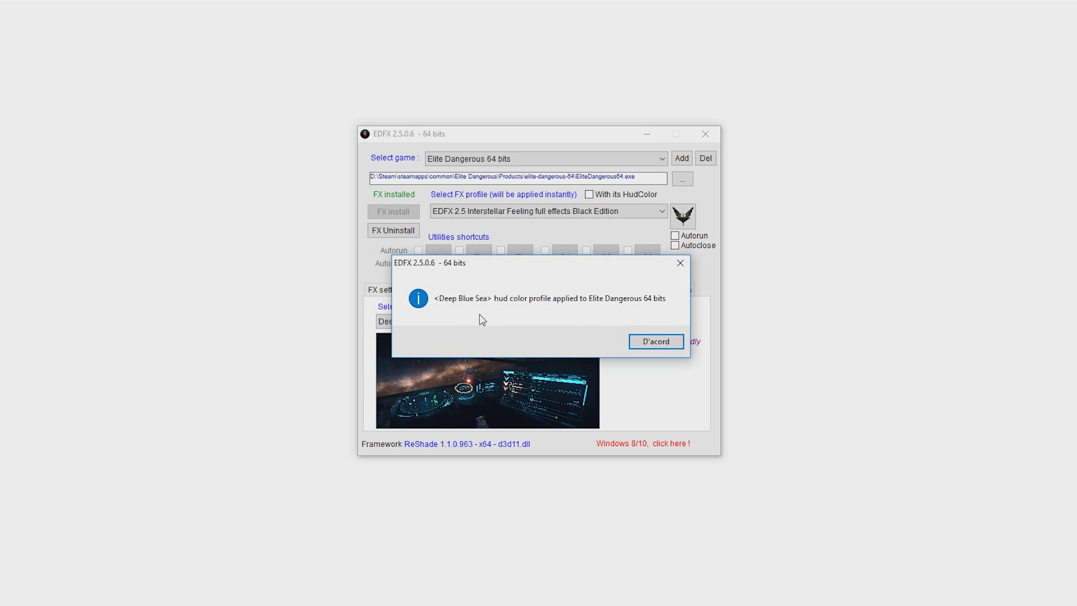
click(656, 341)
Apply the Interstellar HUD color profile to Elite Dangerous and acknowledge the notice
click(452, 321)
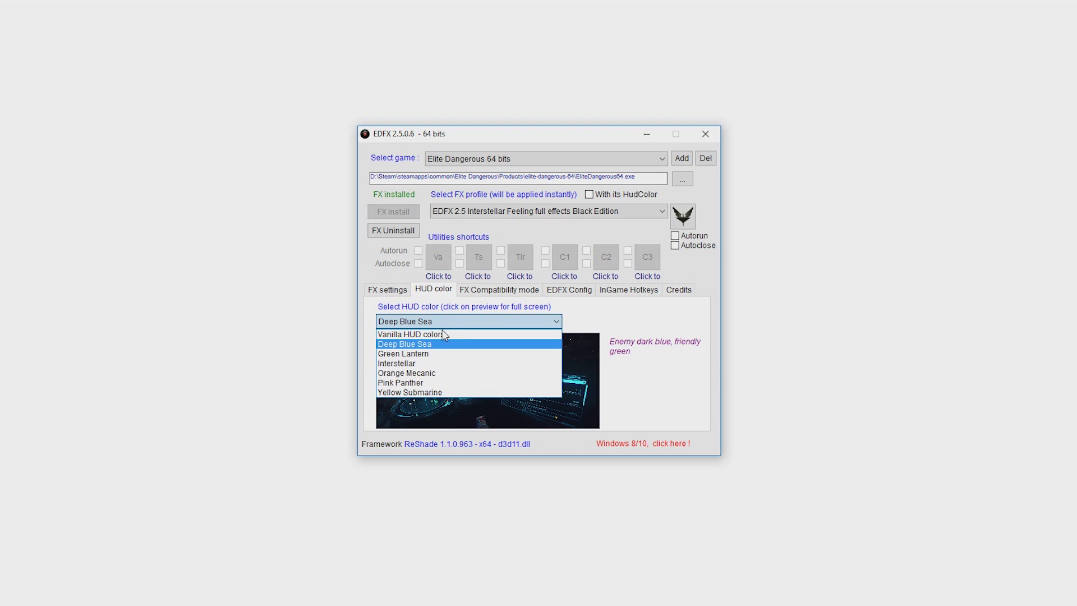
click(444, 363)
click(642, 345)
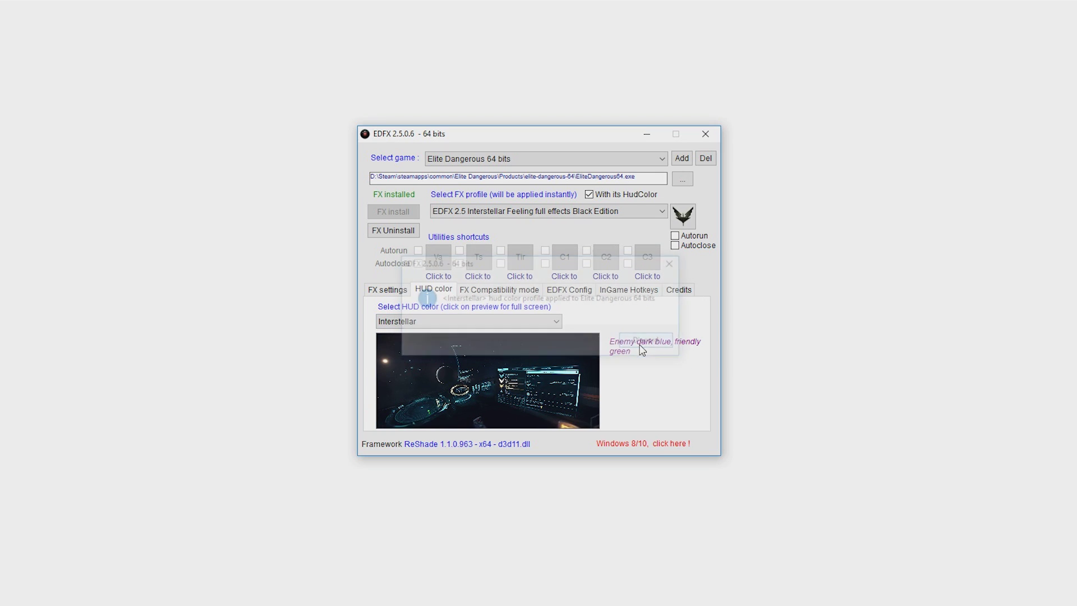
Look through the FX compatibility modes, EDFX configuration, in-game hotkeys and credits, and return to the FX settings
click(481, 296)
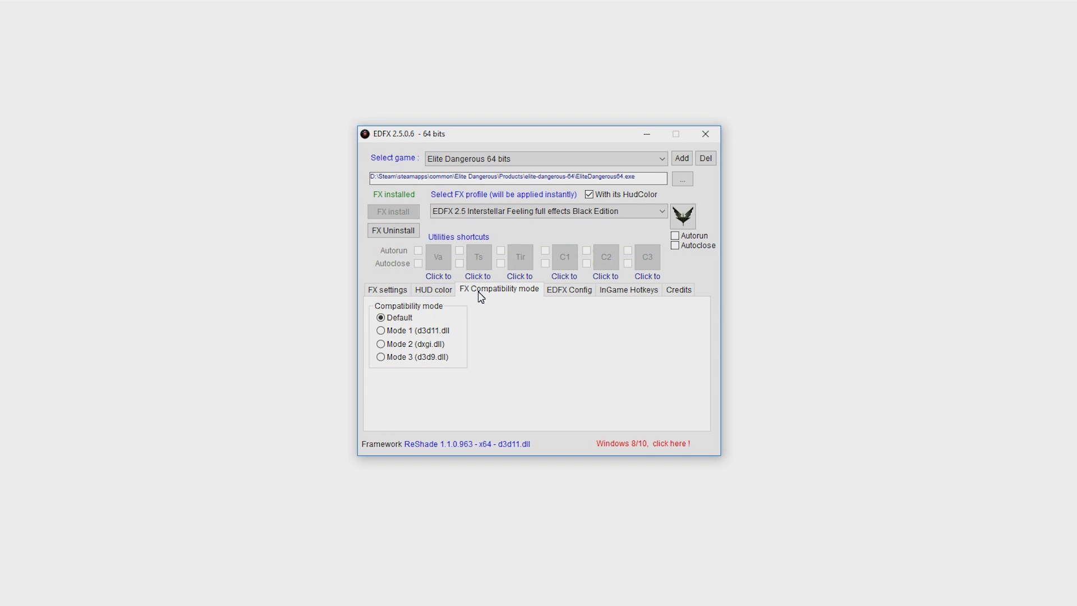
click(573, 295)
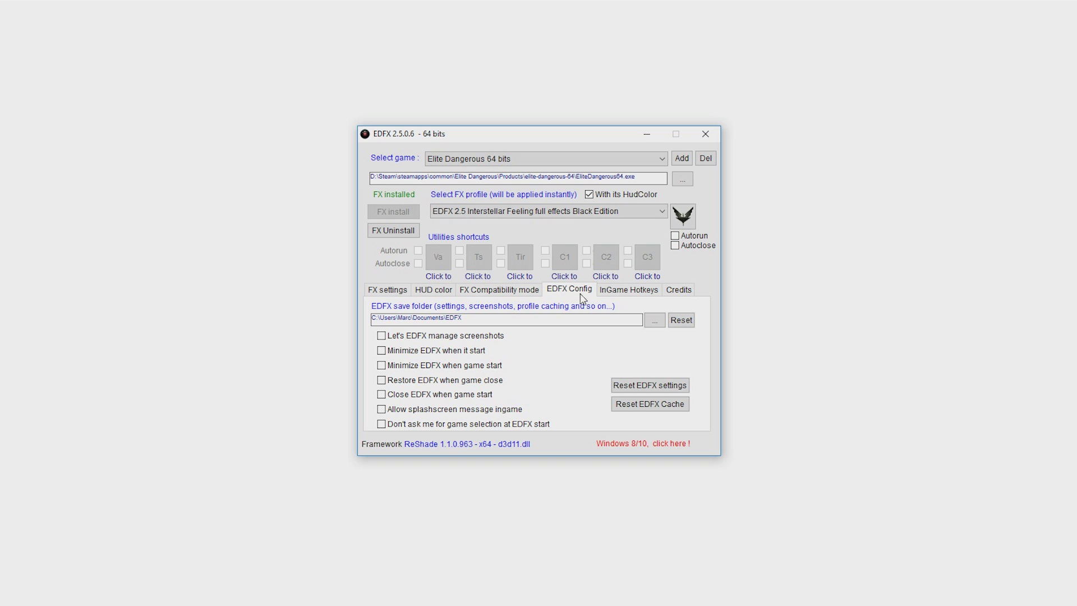
click(614, 296)
click(669, 293)
click(646, 298)
click(672, 292)
click(372, 296)
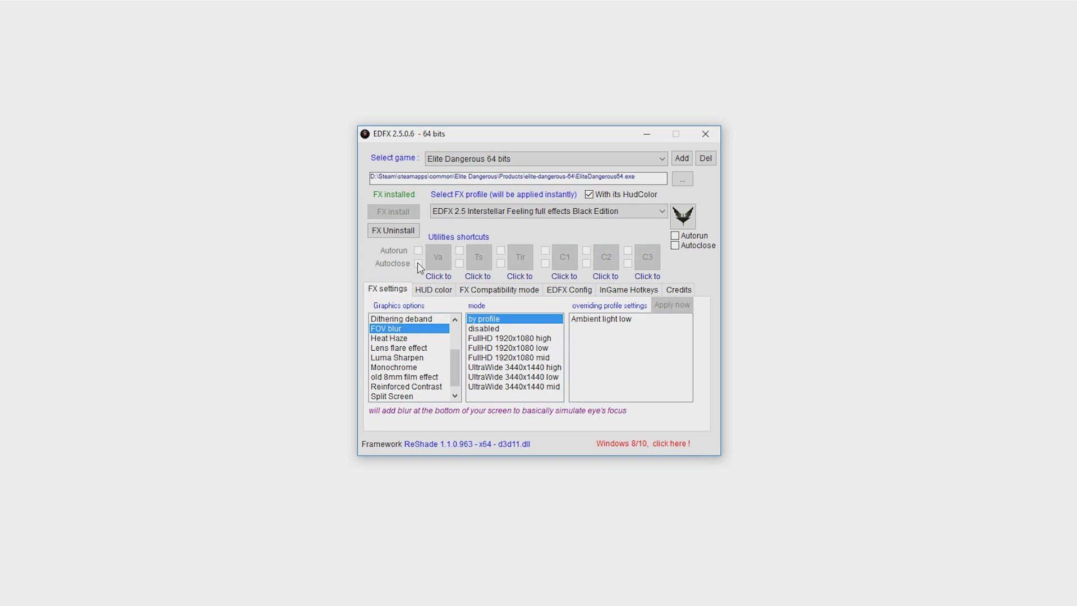
Read and dismiss the important notice for Windows 8/8.1/10 users, and close EDFX
drag(578, 135, 566, 186)
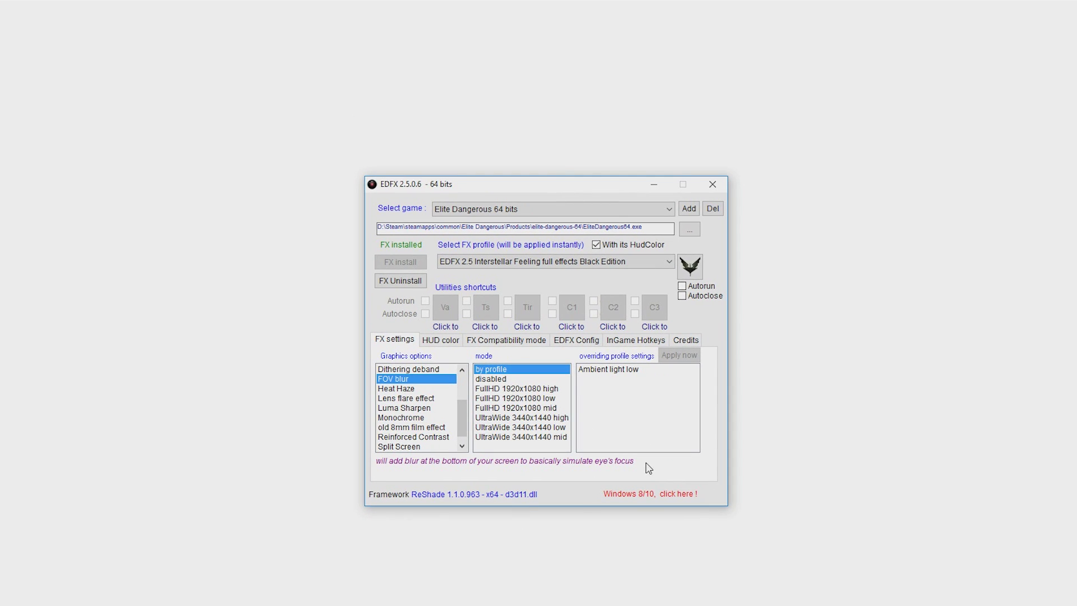
click(634, 494)
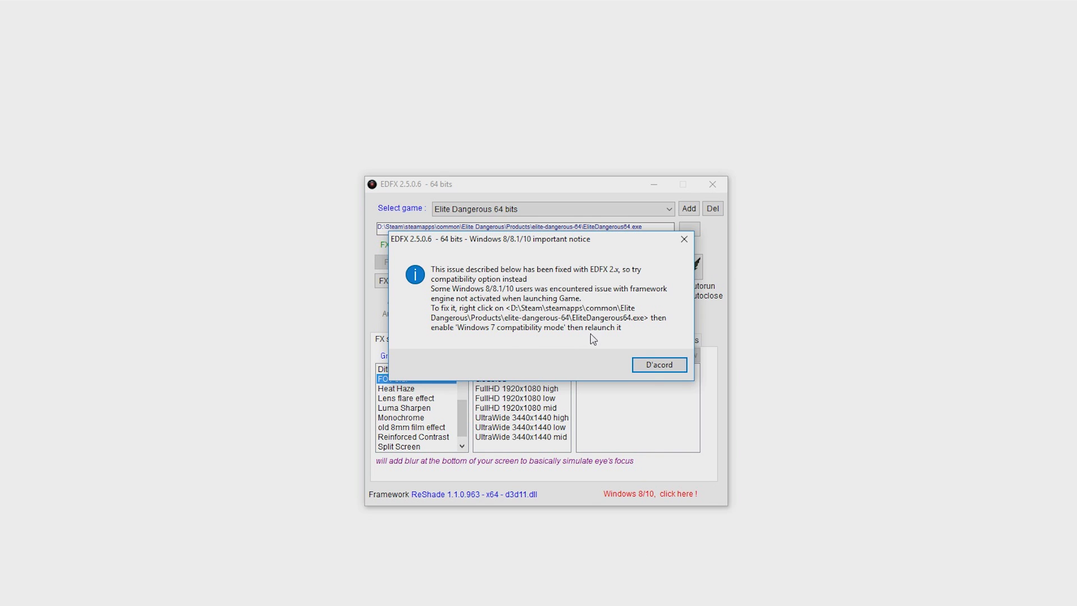
click(673, 366)
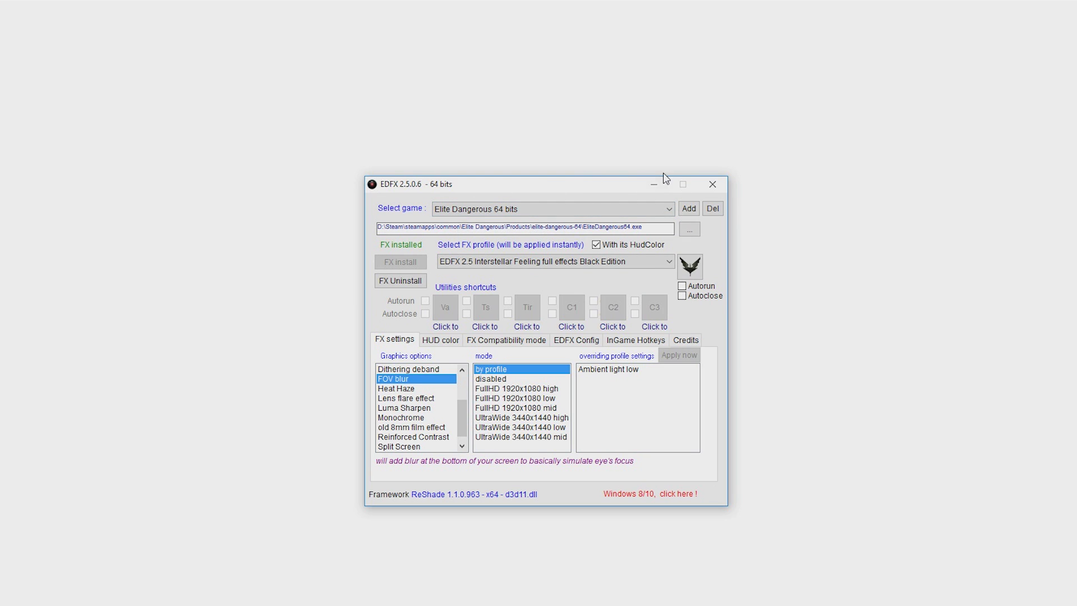
click(718, 189)
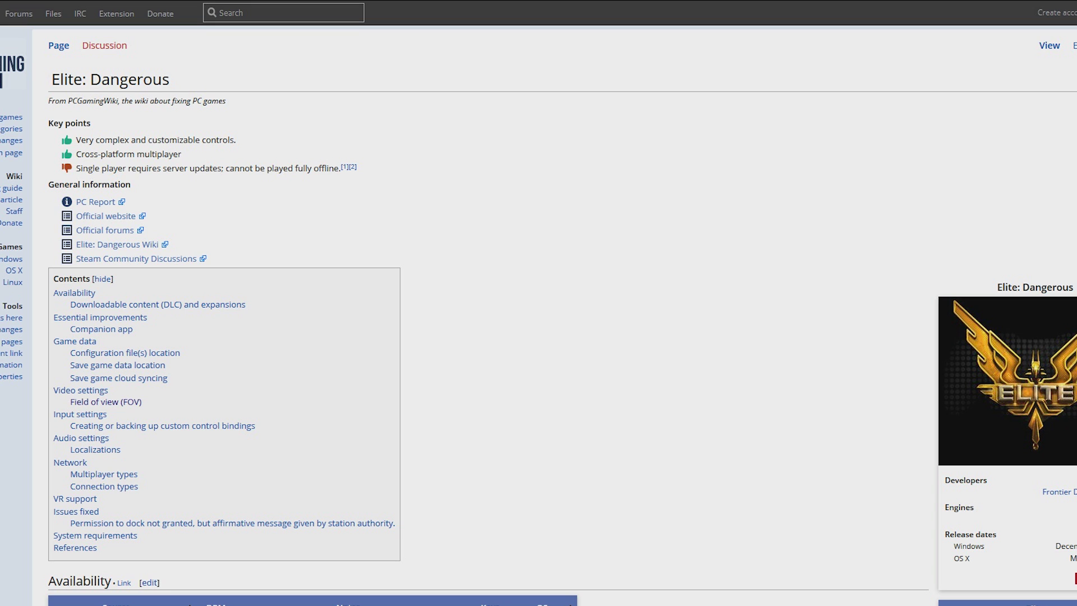
Switch to the browser and look over the PCGamingWiki articles on Elite: Dangerous and Fallout 4
scroll(538, 303, down, 8)
scroll(538, 303, up, 8)
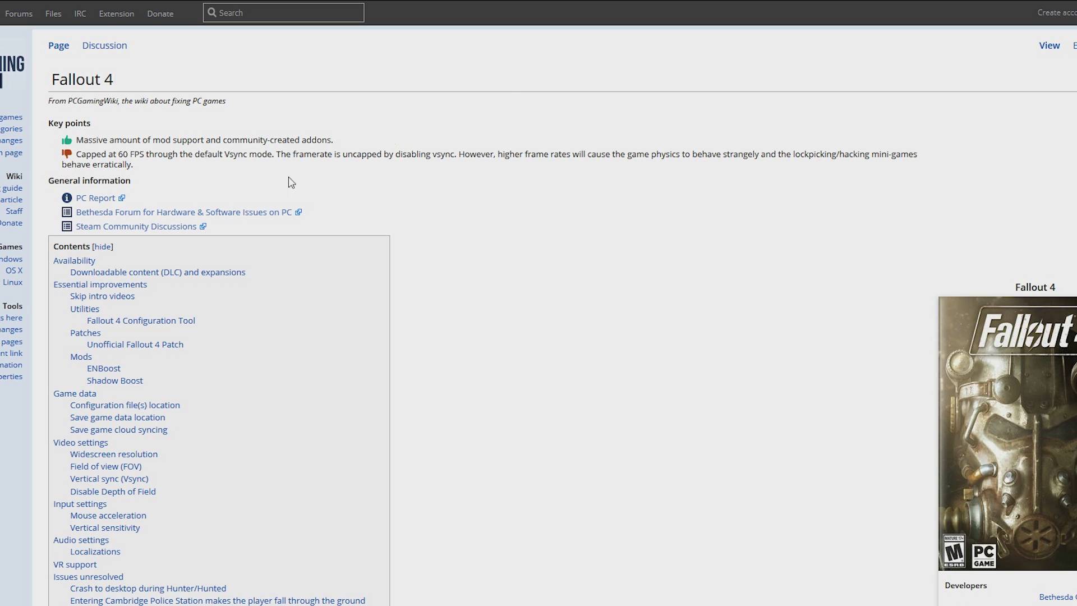
click(1073, 4)
key(ctrl+n)
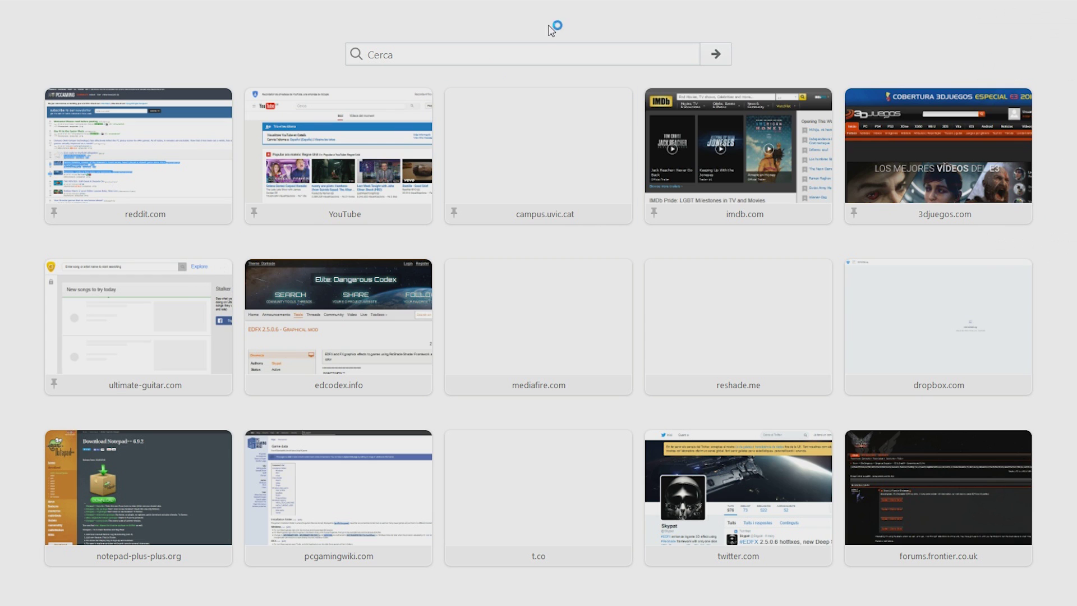
key(ctrl+w)
scroll(517, 336, down, 3)
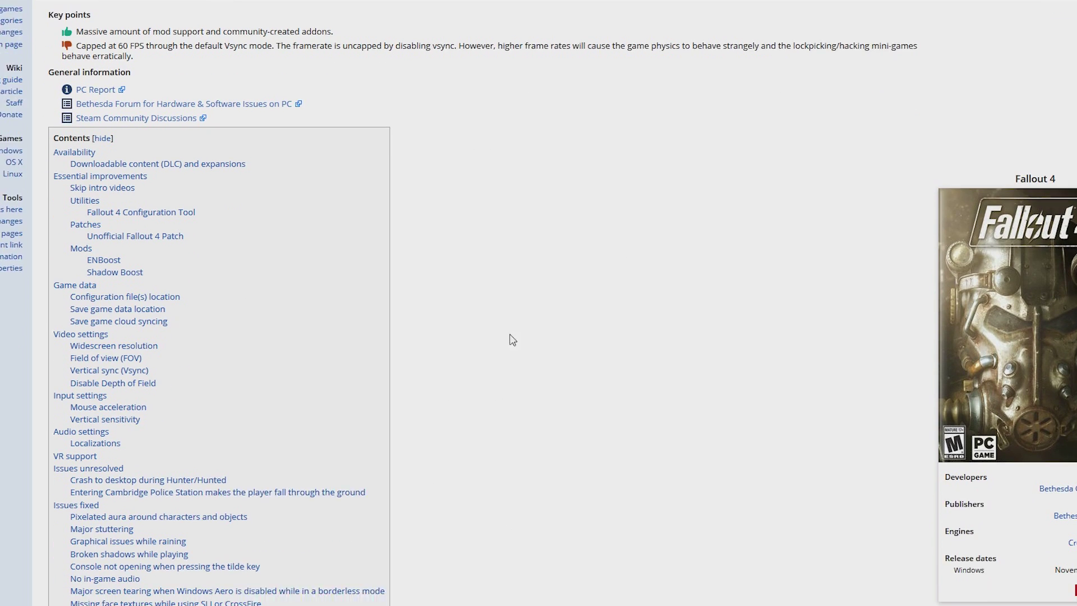